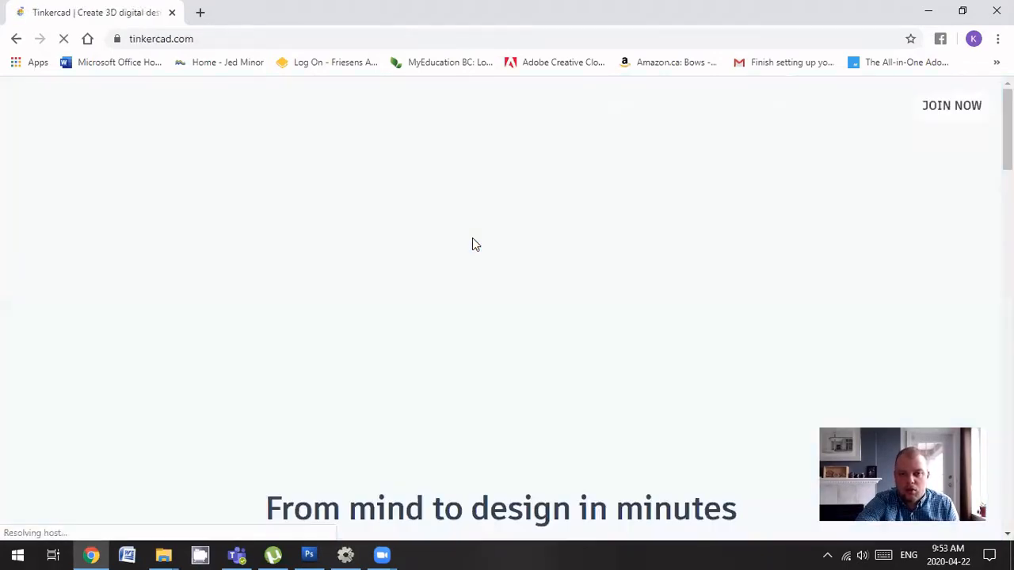
# Join the 04 Info Tech 9 1-1 class by pasting the class code and entering the assigned nickname
pyautogui.scroll(-3, 474, 242)
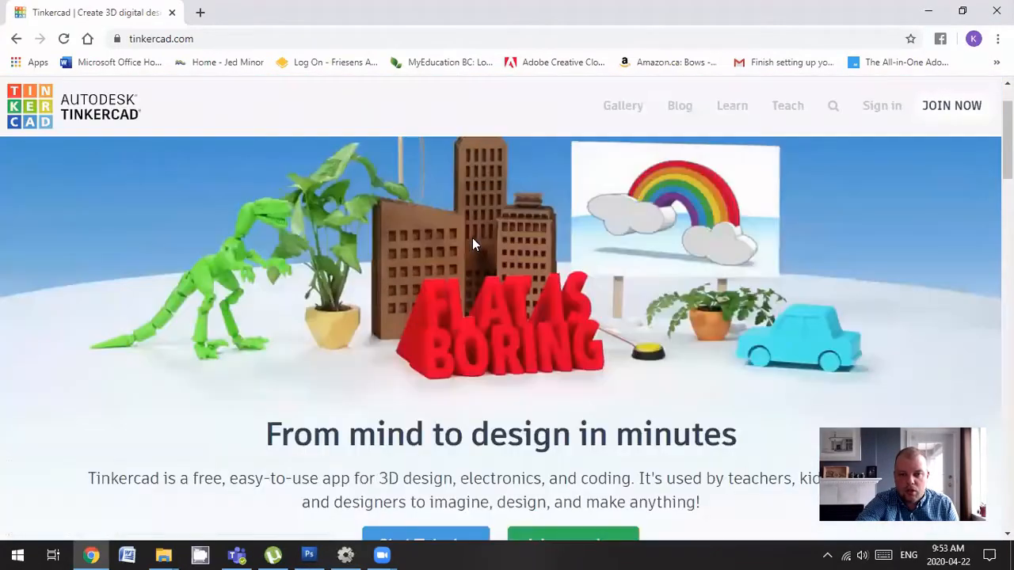
pyautogui.click(583, 400)
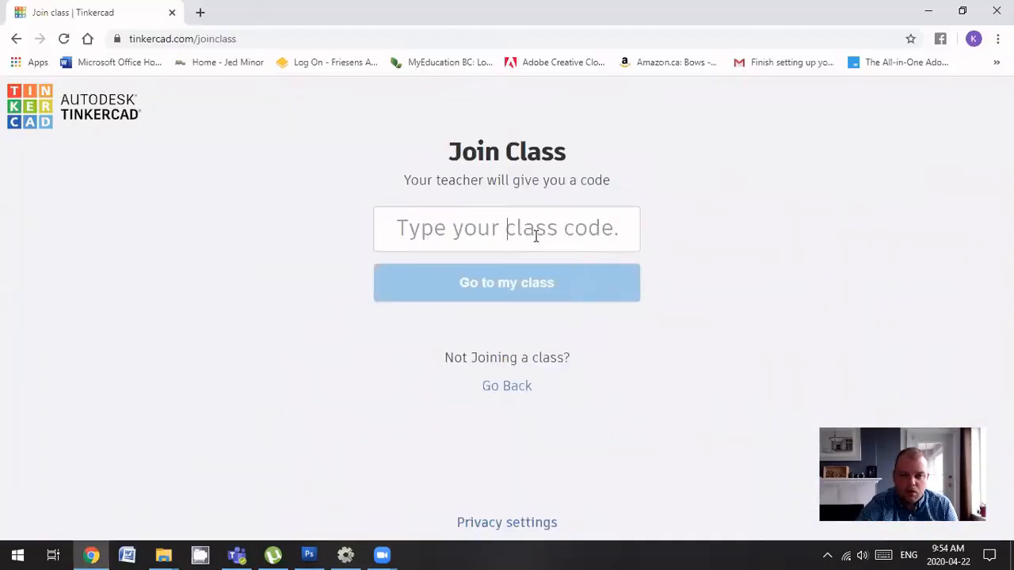
pyautogui.click(536, 229)
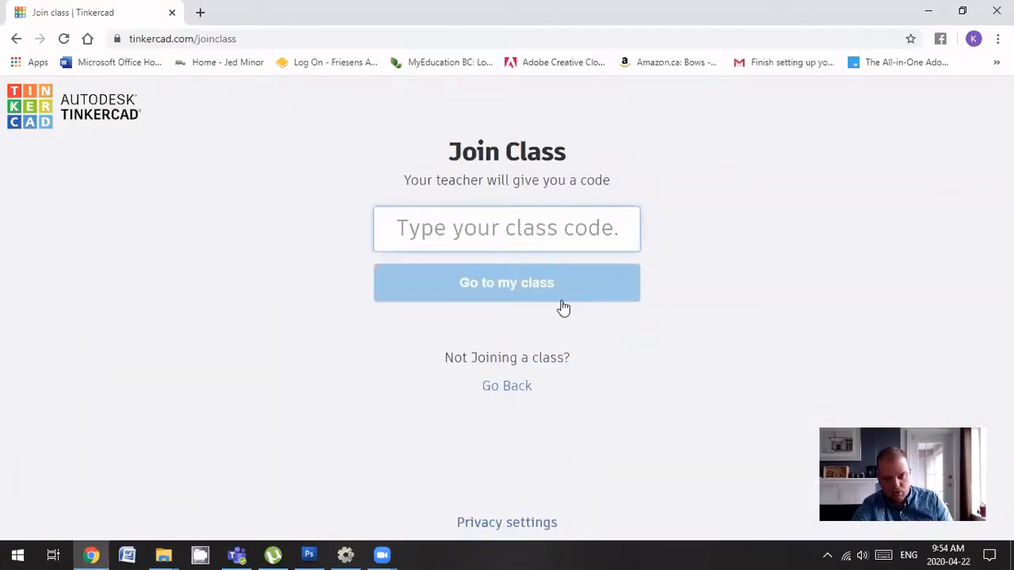
pyautogui.click(519, 287)
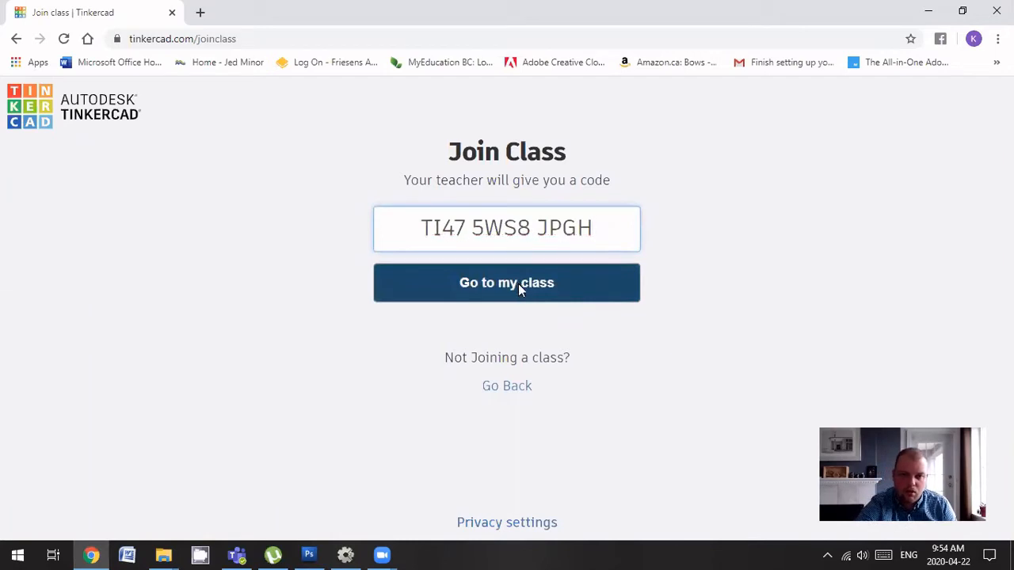
pyautogui.click(516, 230)
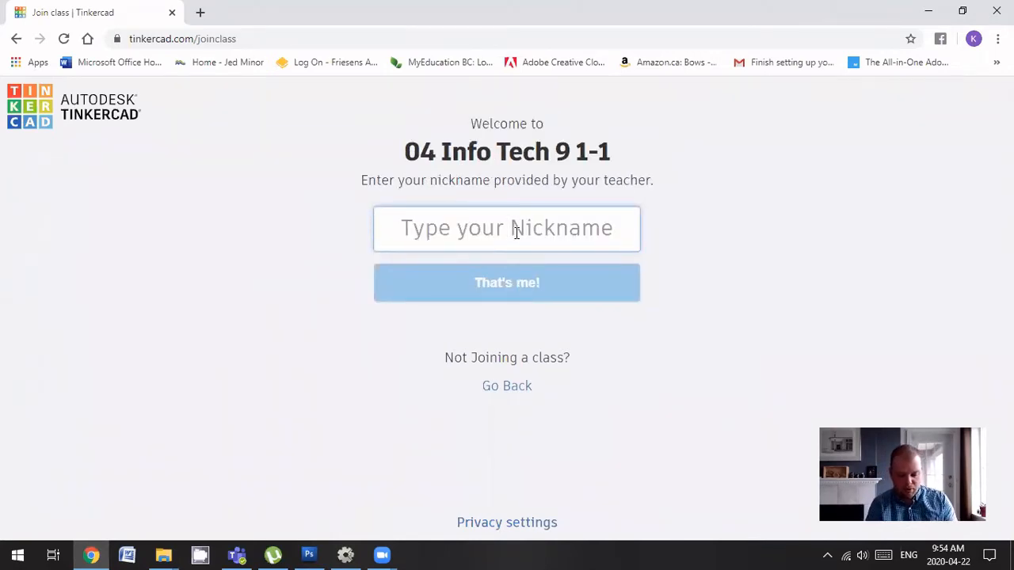
pyautogui.write('dem')
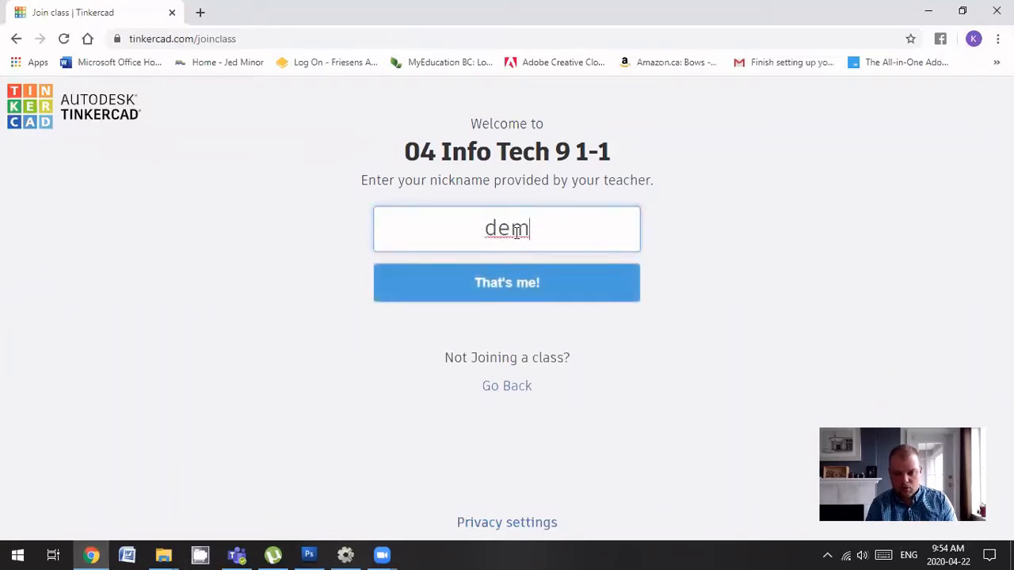
pyautogui.write('oname')
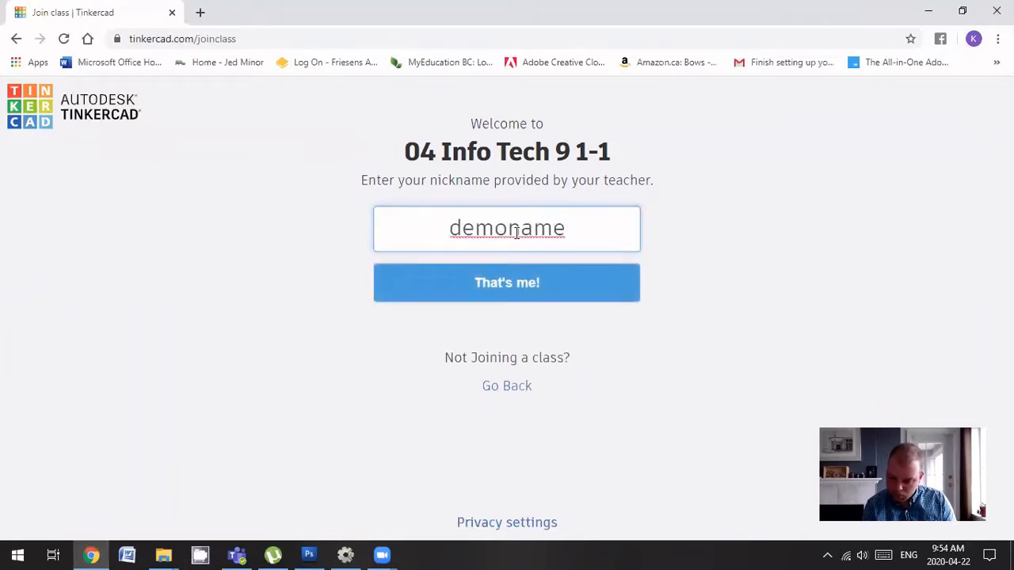
pyautogui.write('6372')
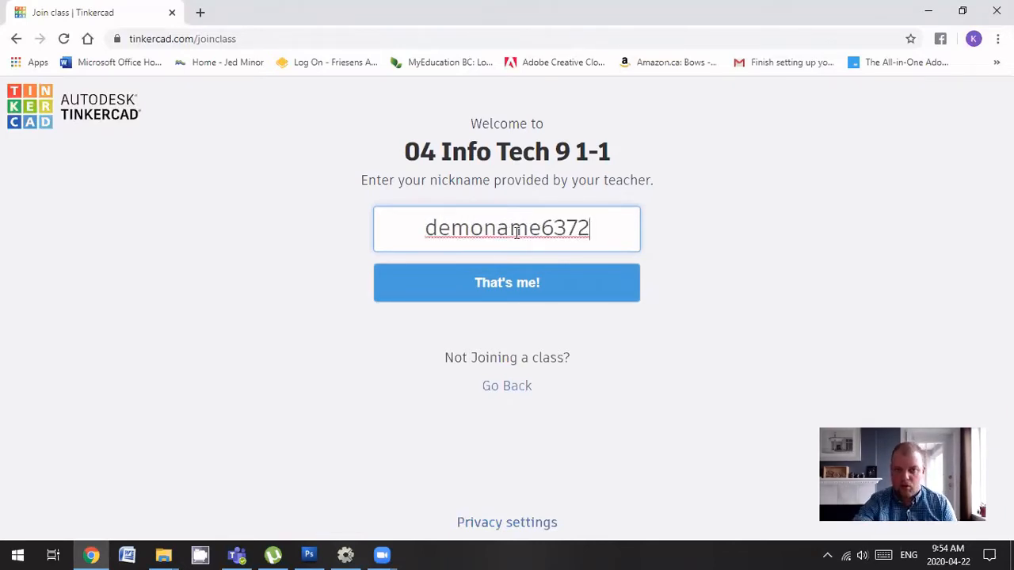
pyautogui.click(567, 297)
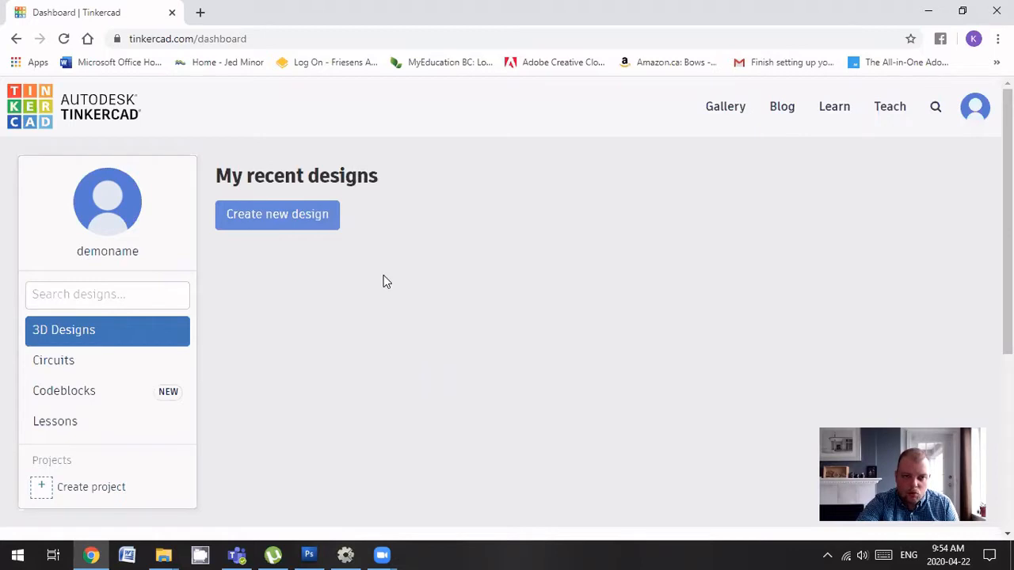
# From the Learn page's Starters section, launch the Place It! lesson
pyautogui.click(835, 117)
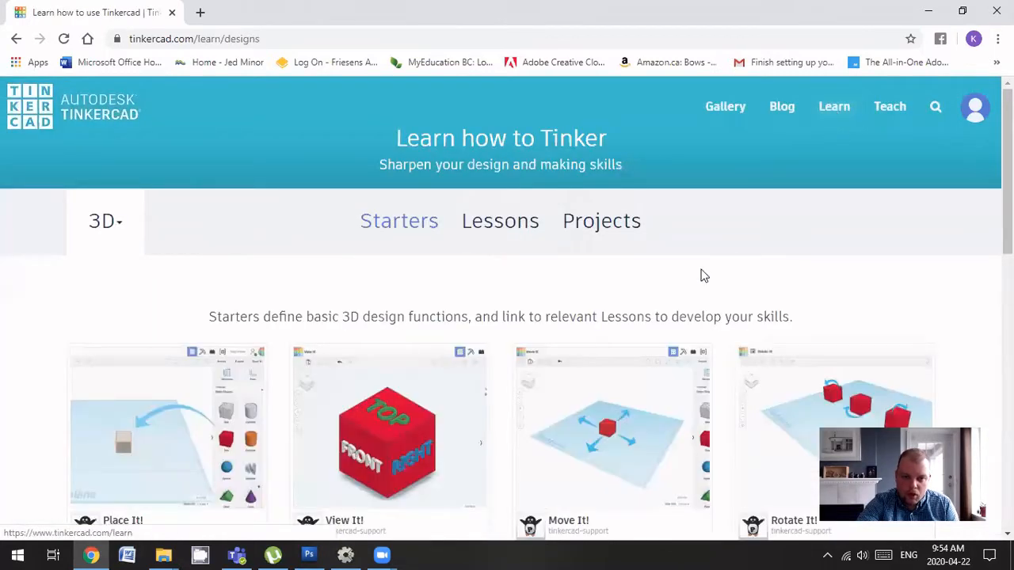
pyautogui.scroll(-1, 561, 276)
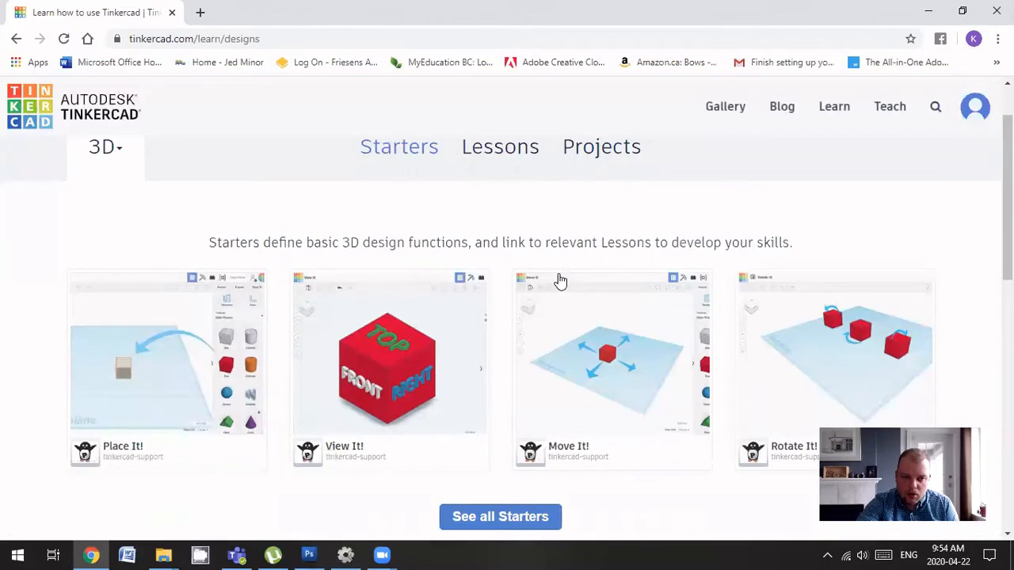
pyautogui.click(167, 382)
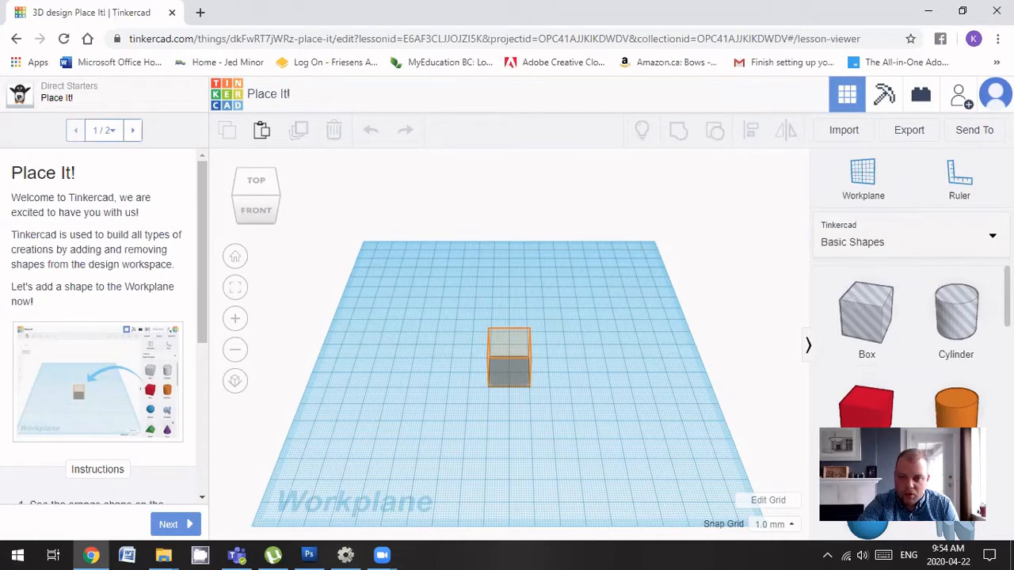
# Drag a Box from Basic Shapes into the orange outline at the workplane centre
pyautogui.scroll(-1, 911, 332)
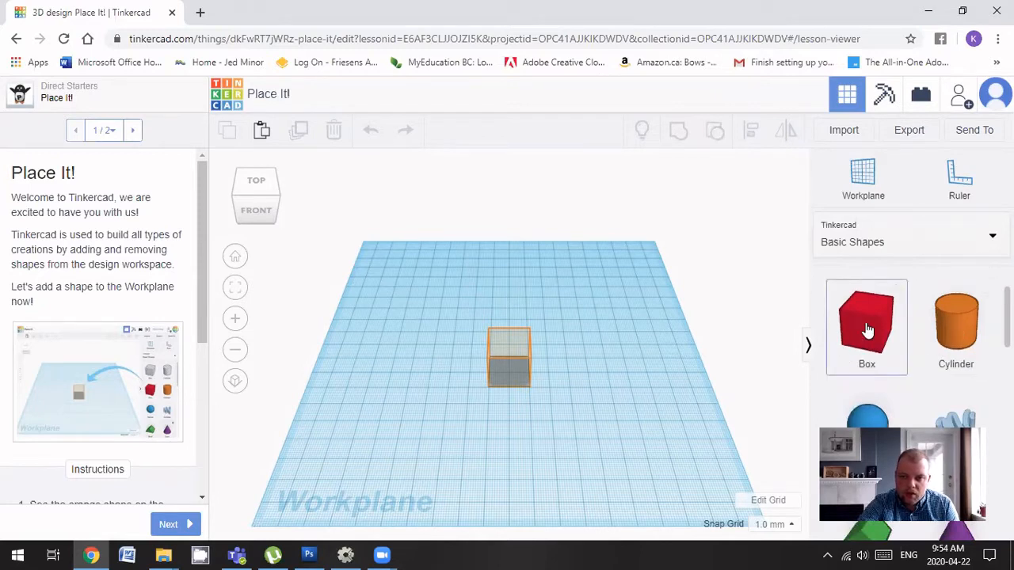
pyautogui.moveTo(868, 330); pyautogui.dragTo(494, 371)
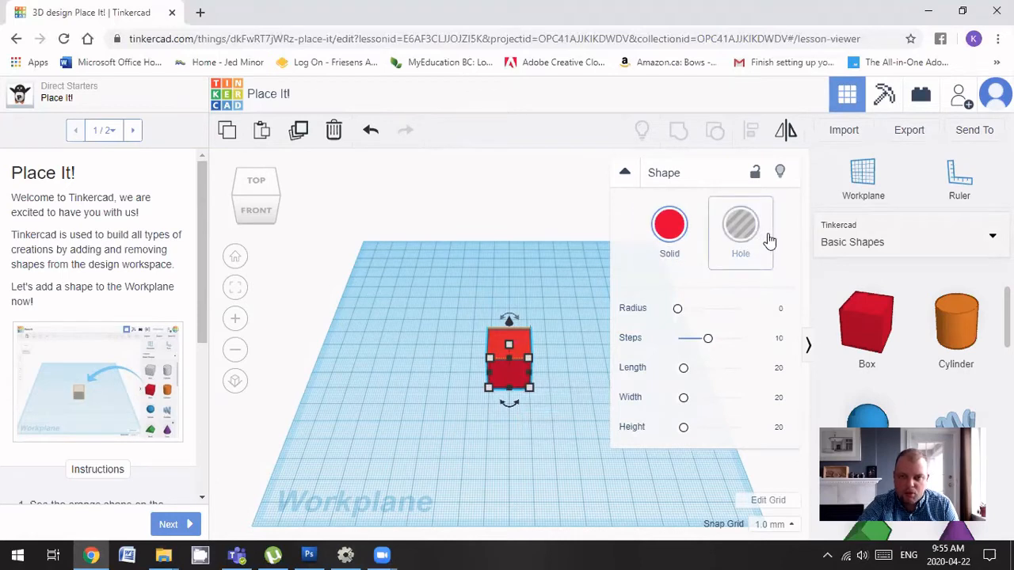
pyautogui.click(576, 214)
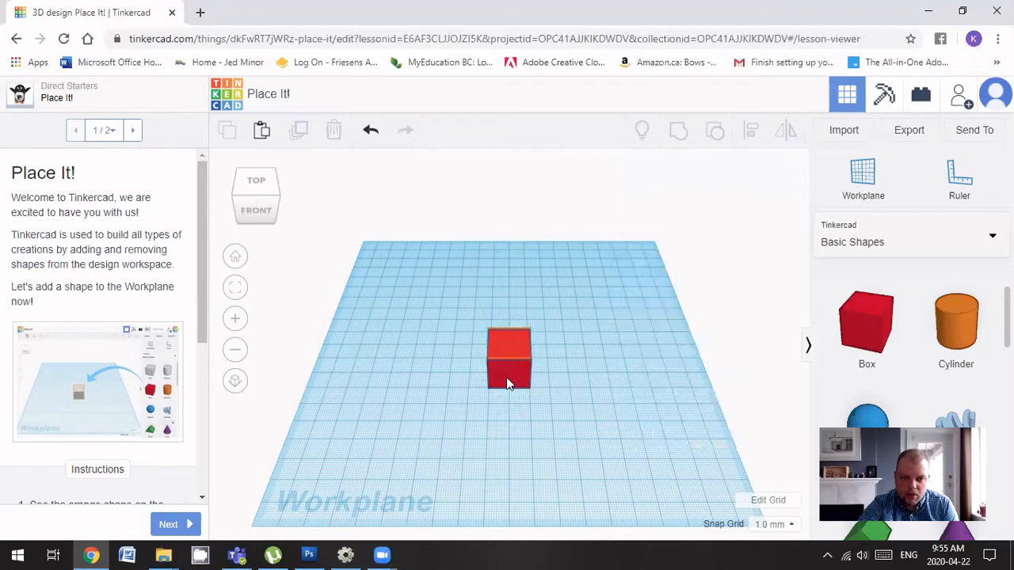
# Finish the Place It! lesson and continue to View It!
pyautogui.click(181, 526)
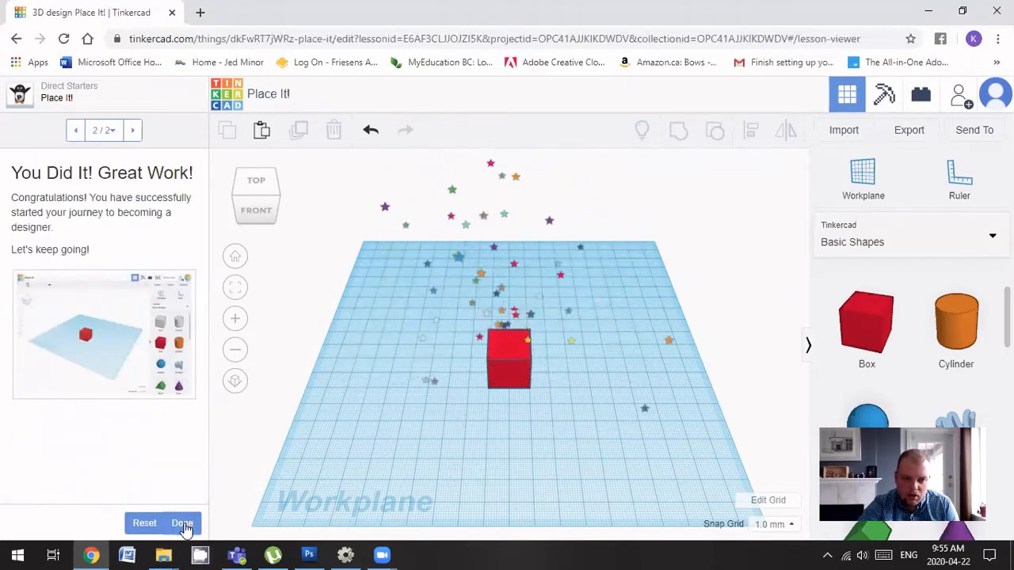
pyautogui.click(182, 524)
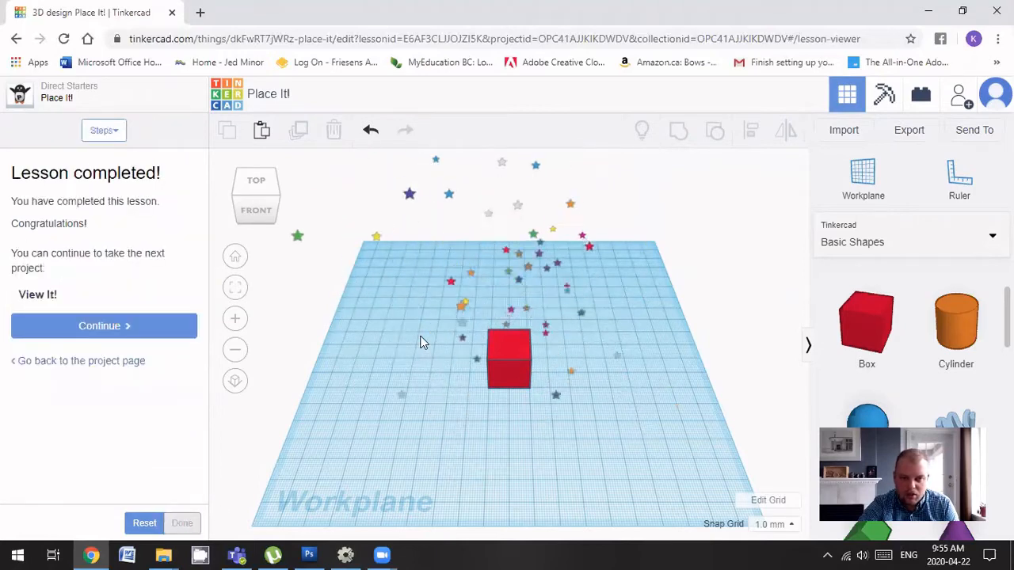
pyautogui.click(113, 327)
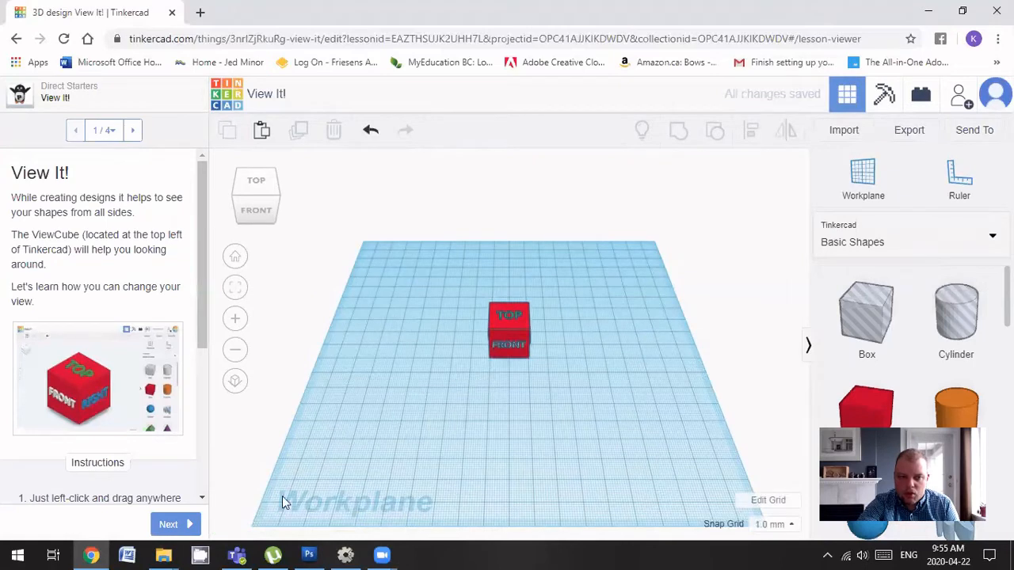
# View the labelled cube from FRONT, orbit, then from LEFT, and go to Learn to Zoom
pyautogui.click(260, 213)
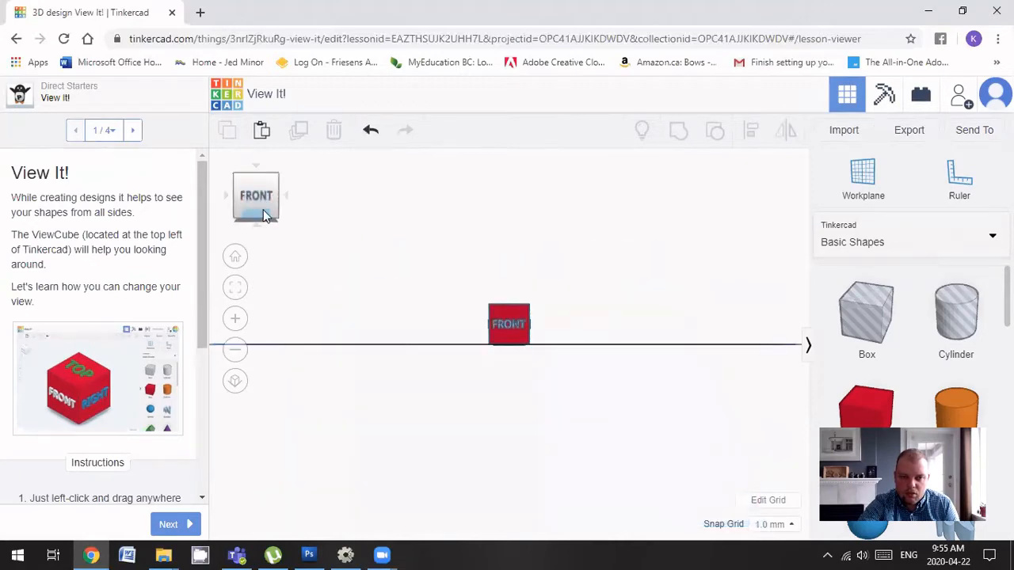
pyautogui.moveTo(257, 201); pyautogui.dragTo(283, 210)
pyautogui.click(256, 198)
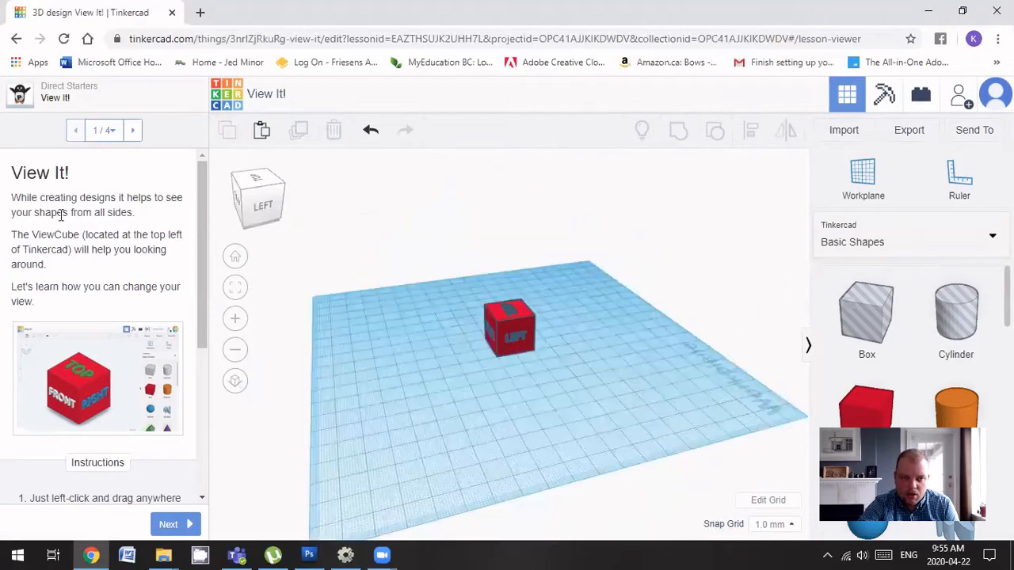
pyautogui.click(176, 531)
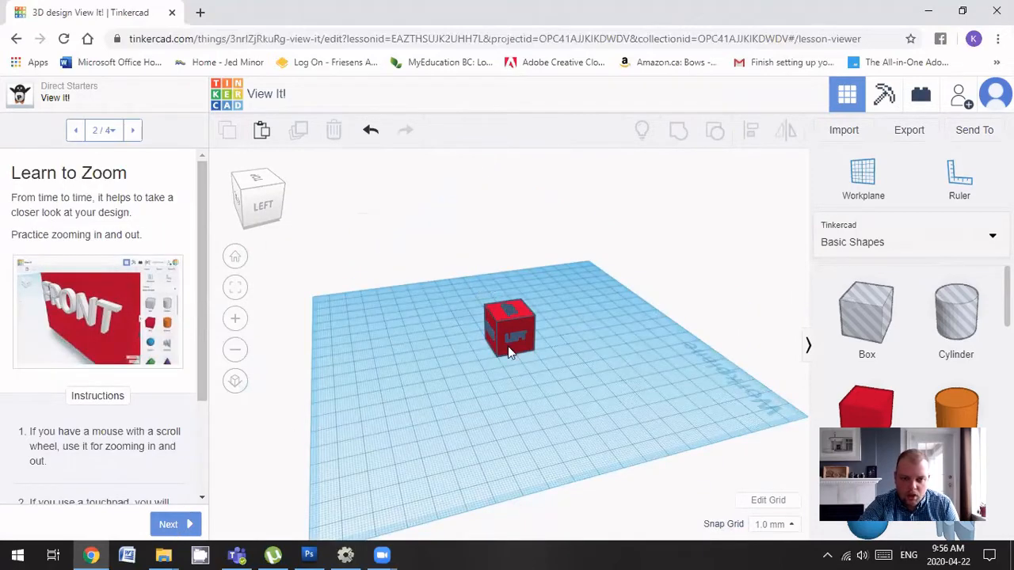
# Face the cube from the front and zoom in and out with the mouse wheel
pyautogui.moveTo(284, 215)
pyautogui.mouseDown()
pyautogui.moveTo(314, 213)
pyautogui.moveTo(285, 212)
pyautogui.mouseUp()
pyautogui.click(257, 197)
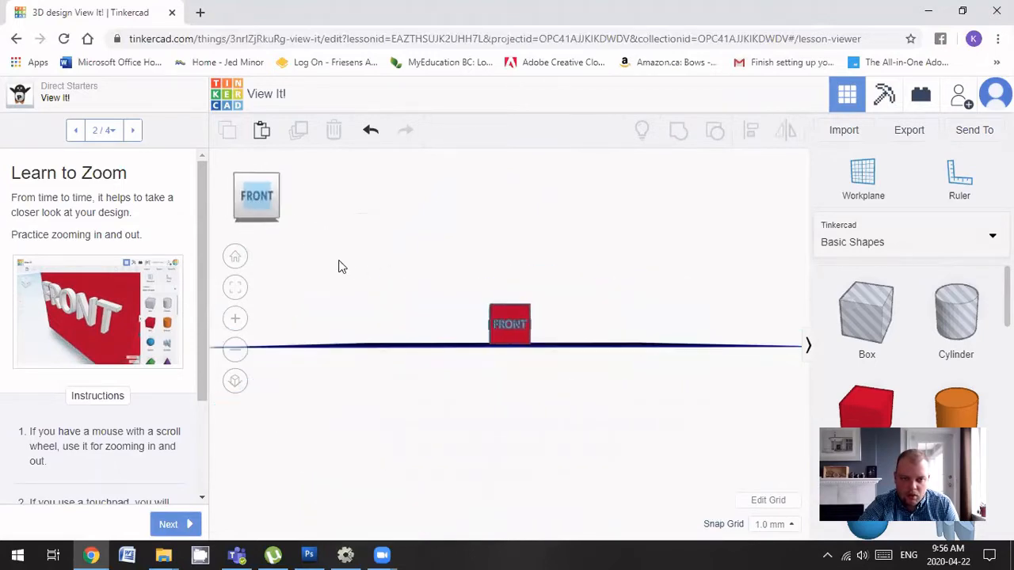
pyautogui.scroll(5, 513, 342)
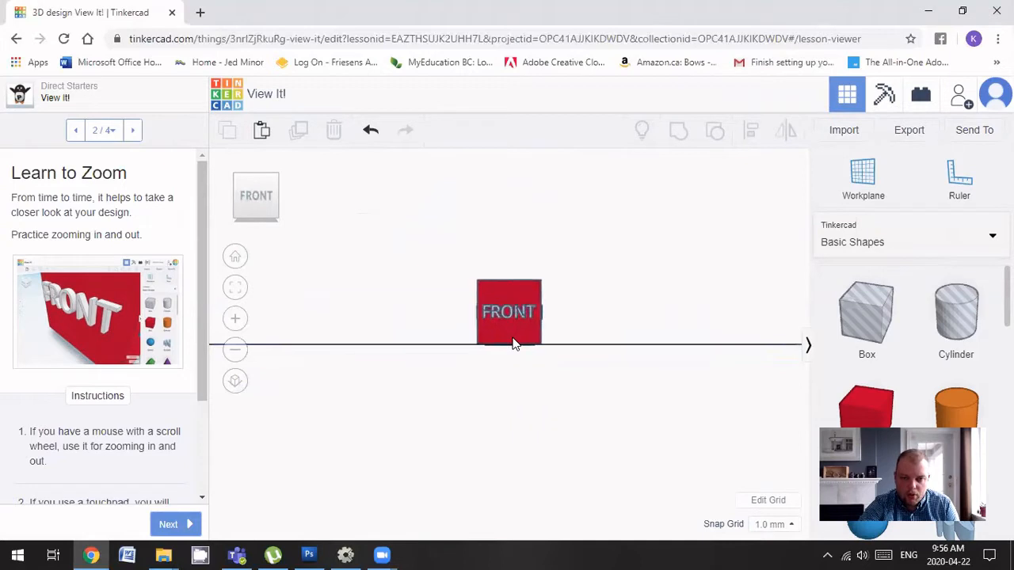
pyautogui.scroll(1, 512, 343)
pyautogui.scroll(-3, 515, 342)
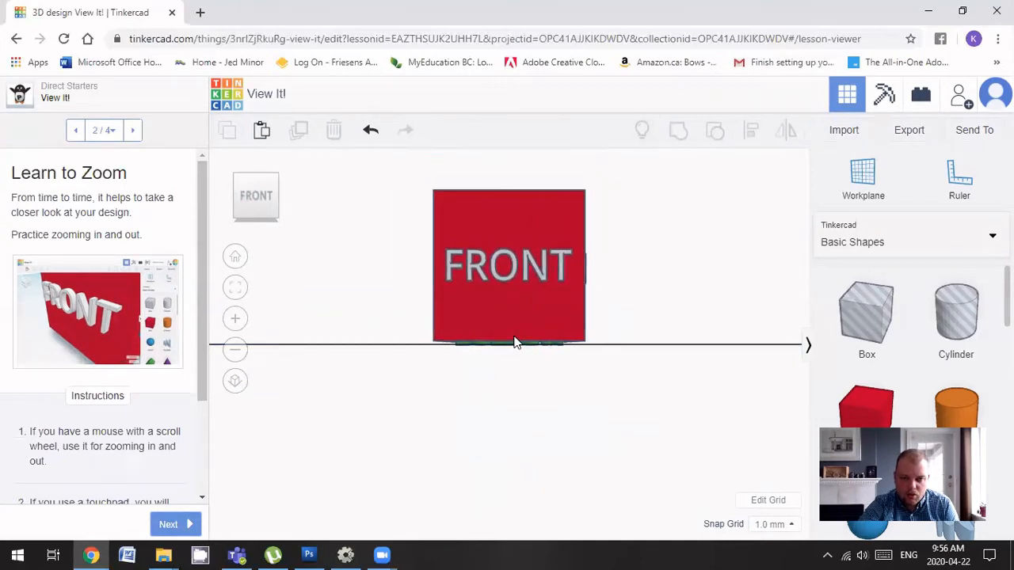
pyautogui.click(516, 356)
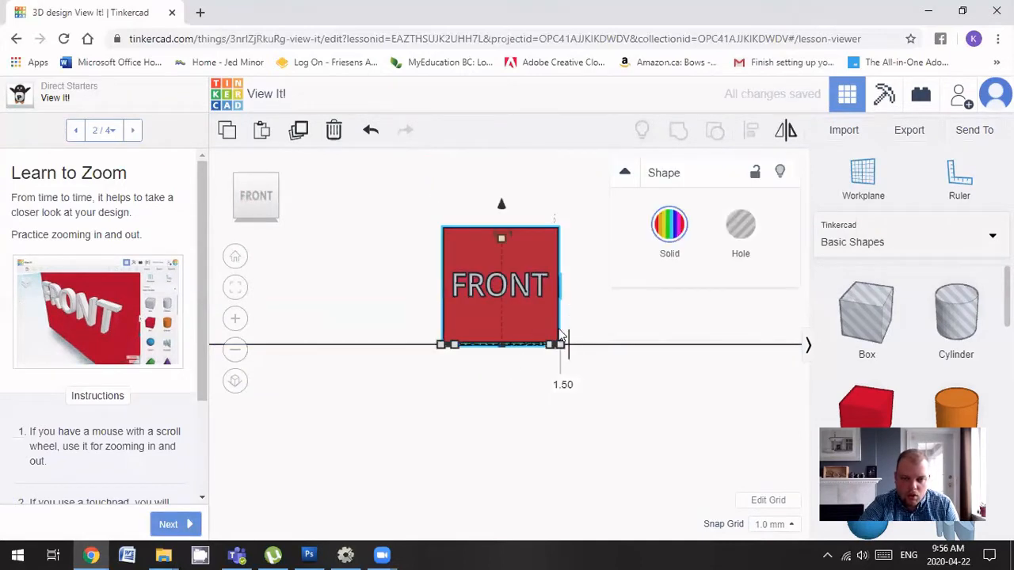
pyautogui.moveTo(589, 321); pyautogui.dragTo(507, 378, button='right')
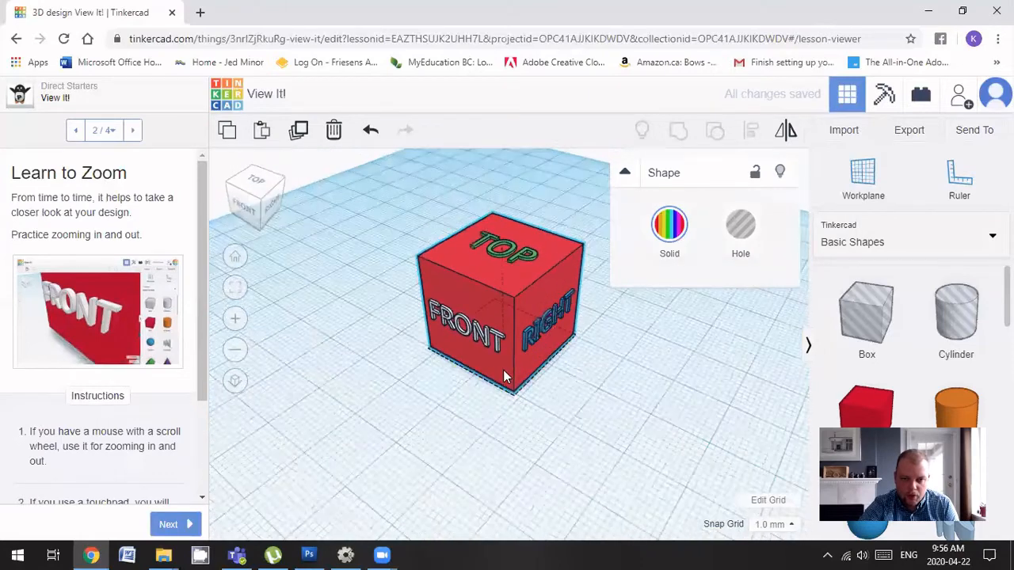
pyautogui.click(170, 526)
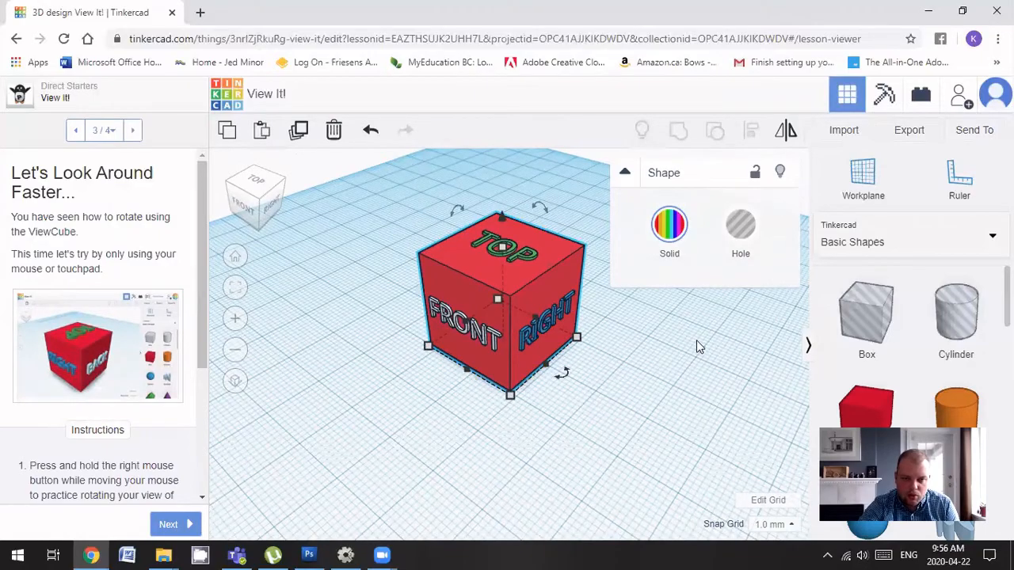
# Orbit to see the cube's top and right, then complete View It! and open Move It!
pyautogui.moveTo(697, 344); pyautogui.dragTo(321, 253, button='right')
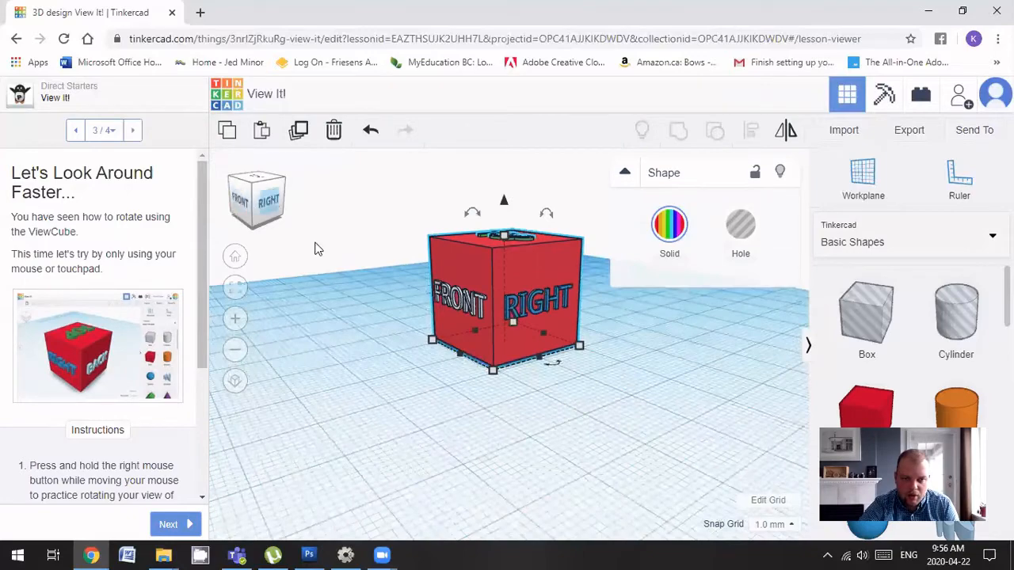
pyautogui.moveTo(497, 416); pyautogui.dragTo(584, 425, button='right')
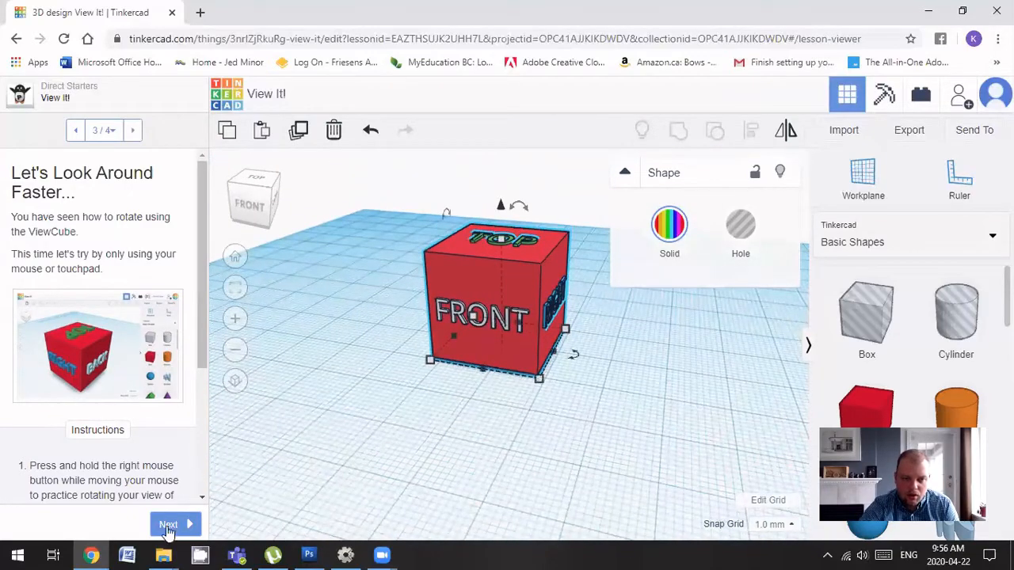
pyautogui.click(169, 526)
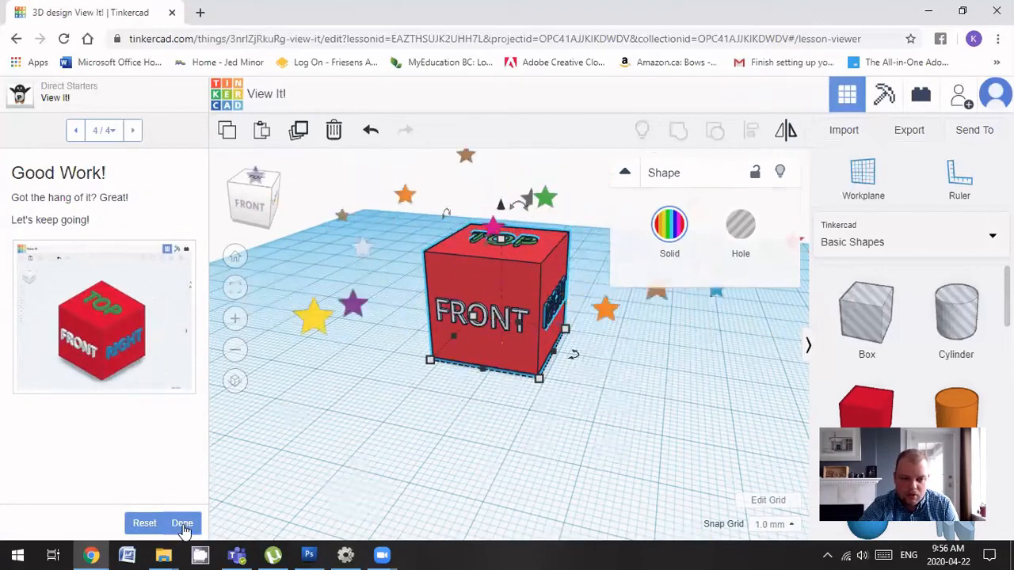
pyautogui.click(182, 524)
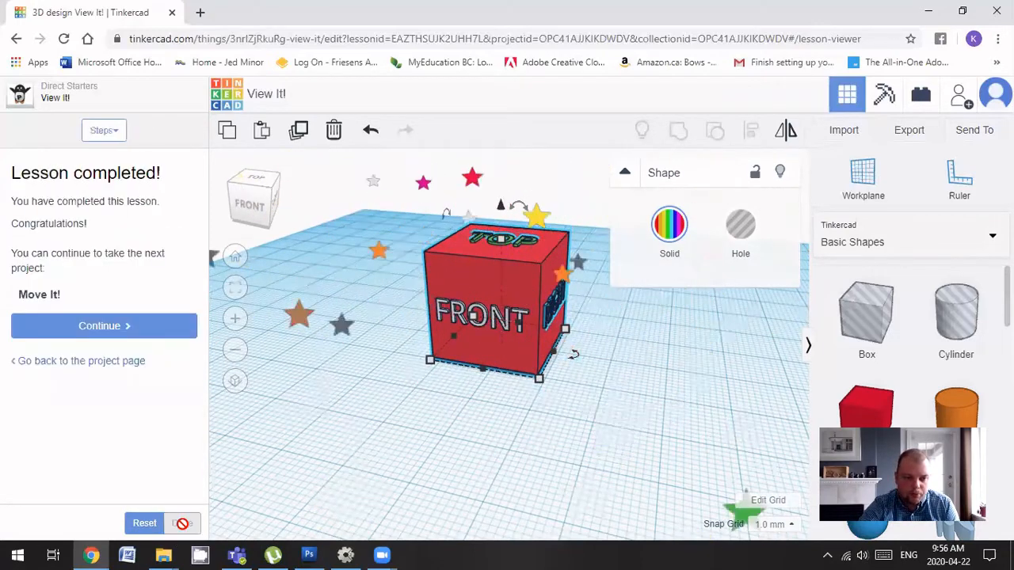
pyautogui.click(132, 325)
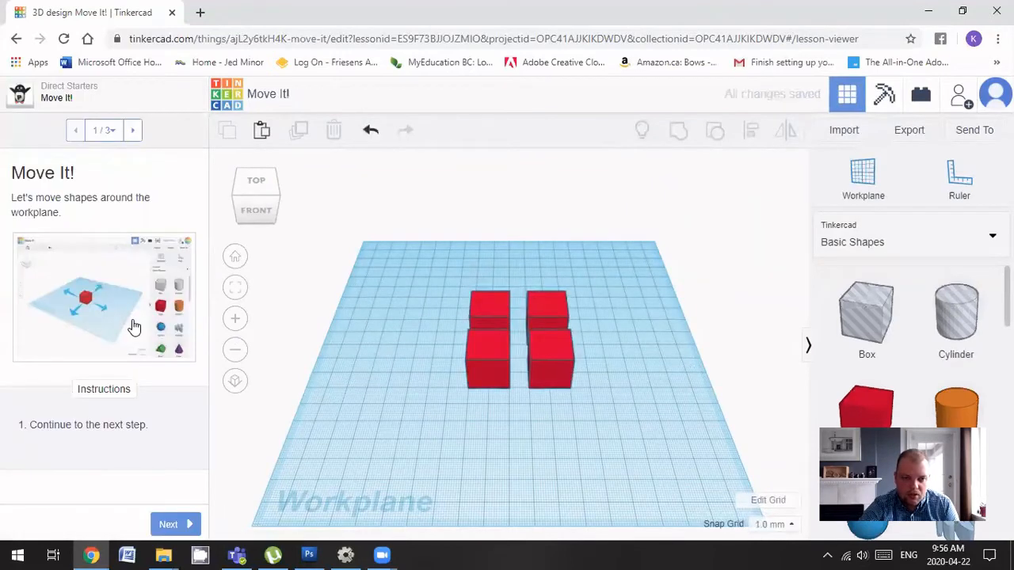
# Drag three red boxes onto the bottom-left, back-left and back-right hints
pyautogui.click(172, 524)
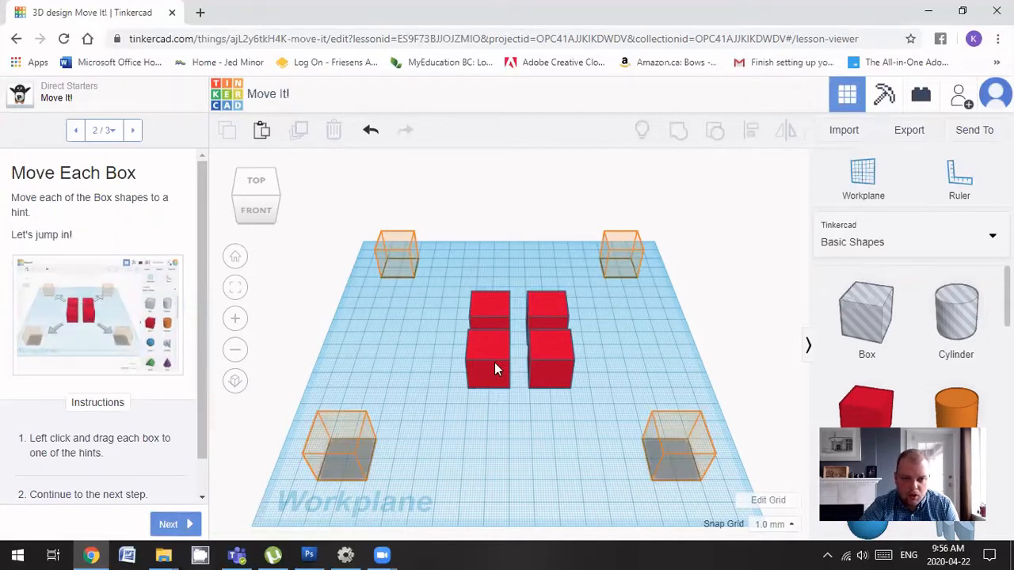
pyautogui.moveTo(489, 350); pyautogui.dragTo(334, 440)
pyautogui.moveTo(483, 322); pyautogui.dragTo(405, 254)
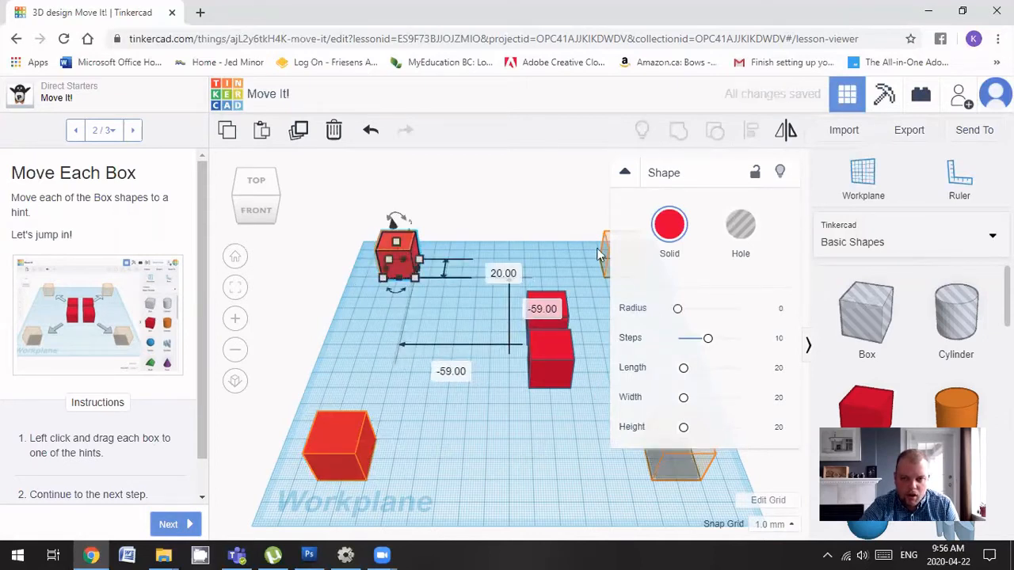
pyautogui.click(516, 224)
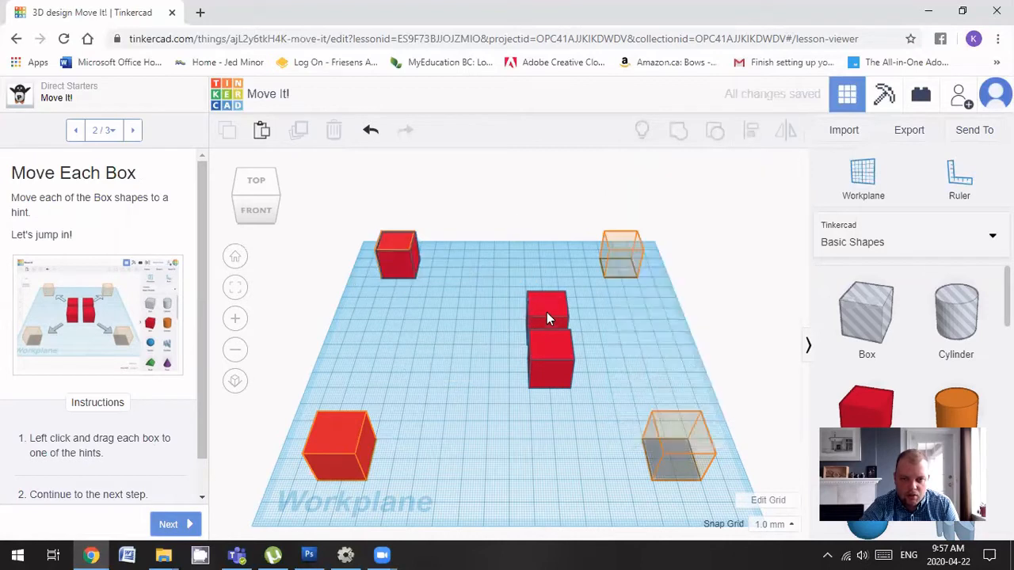
pyautogui.moveTo(547, 314); pyautogui.dragTo(610, 269)
pyautogui.moveTo(620, 248); pyautogui.dragTo(624, 246)
pyautogui.moveTo(543, 365); pyautogui.dragTo(576, 433)
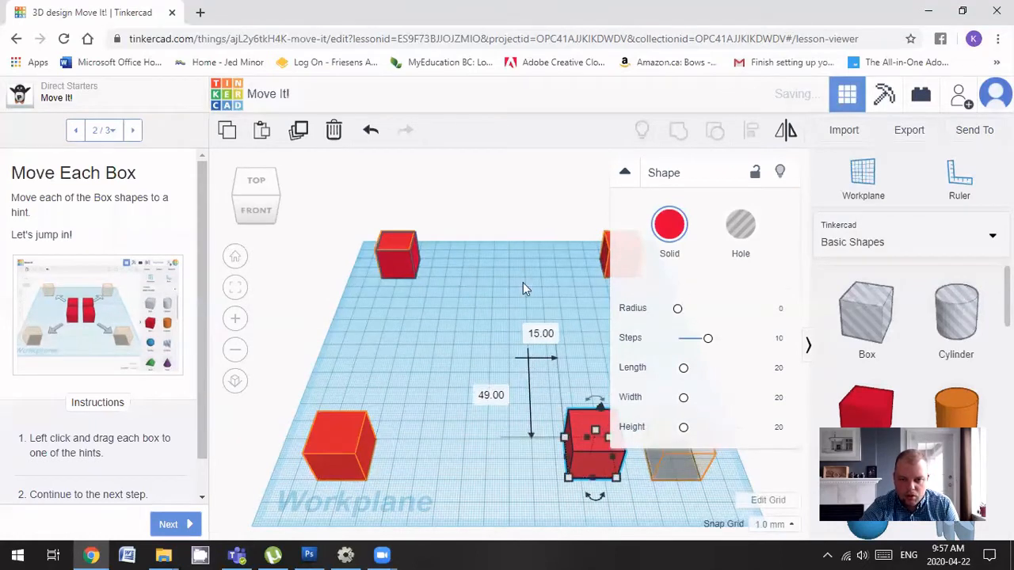
pyautogui.click(520, 212)
# Nudge the last box onto the front-right hint with the arrow keys
pyautogui.click(610, 441)
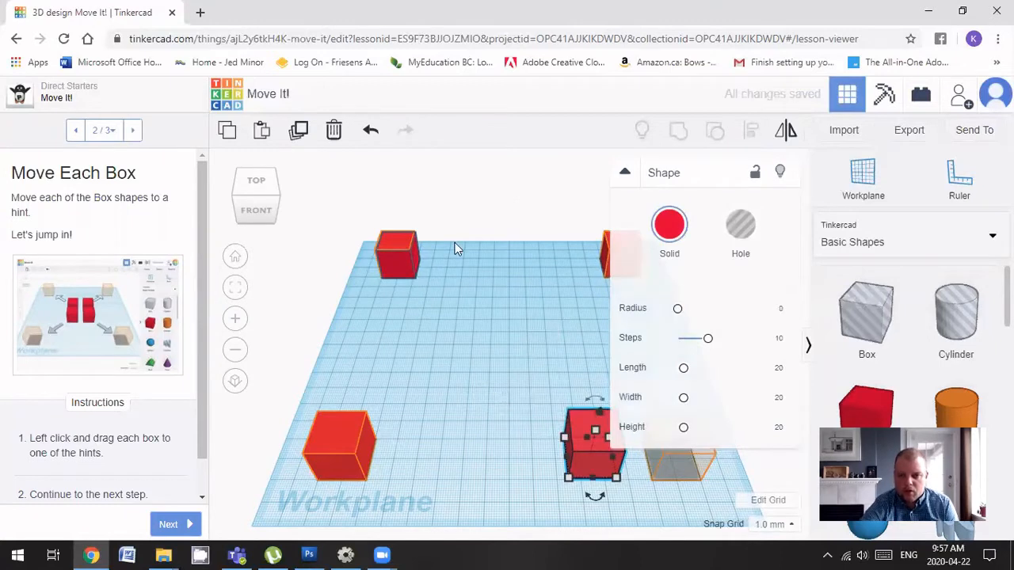
pyautogui.press('Up')
pyautogui.press('Up')
pyautogui.press('Up')
pyautogui.press('Up')
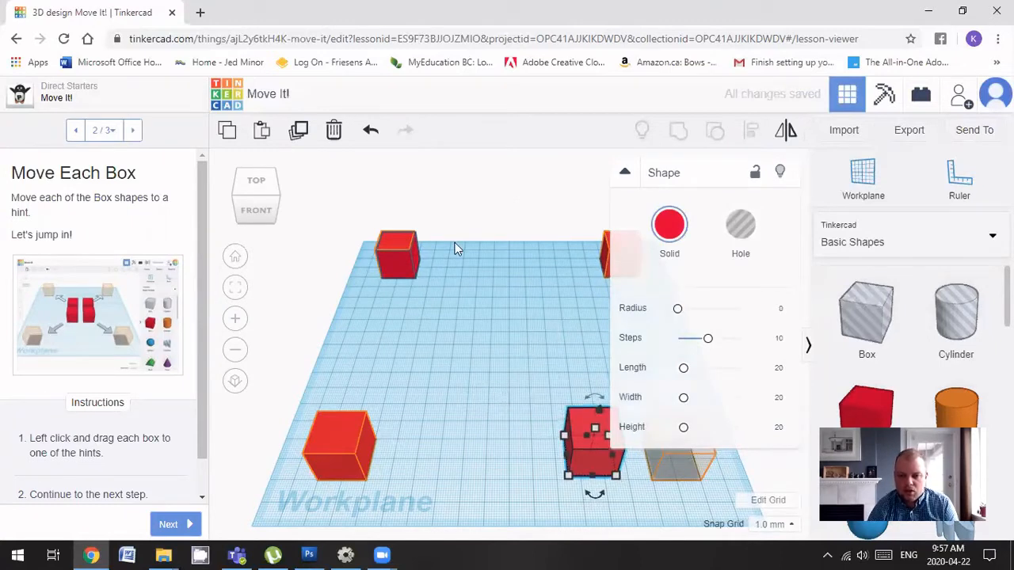
pyautogui.press('Down')
pyautogui.press('Down')
pyautogui.press('Down')
pyautogui.press('Down')
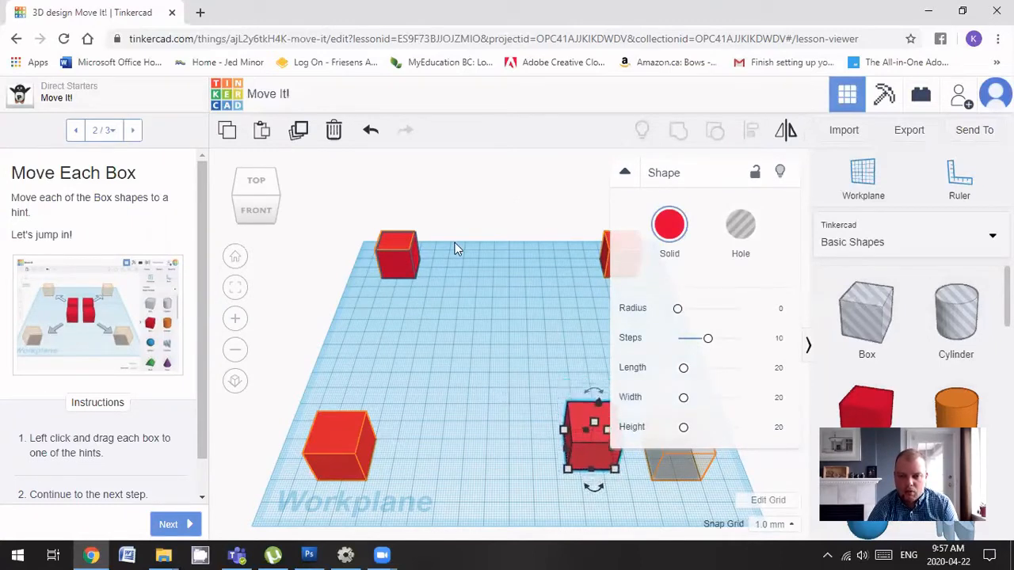
pyautogui.press('Left')
pyautogui.press('Left')
pyautogui.press('Right')
pyautogui.press('Right')
pyautogui.press('Right')
pyautogui.press('Right')
pyautogui.press('Right')
pyautogui.press('Right')
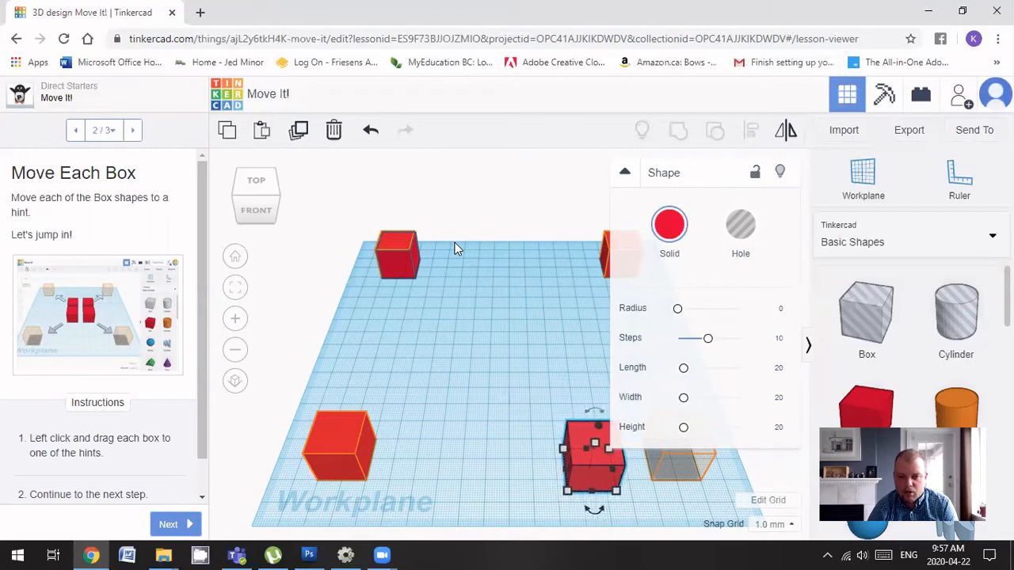
pyautogui.press('Right')
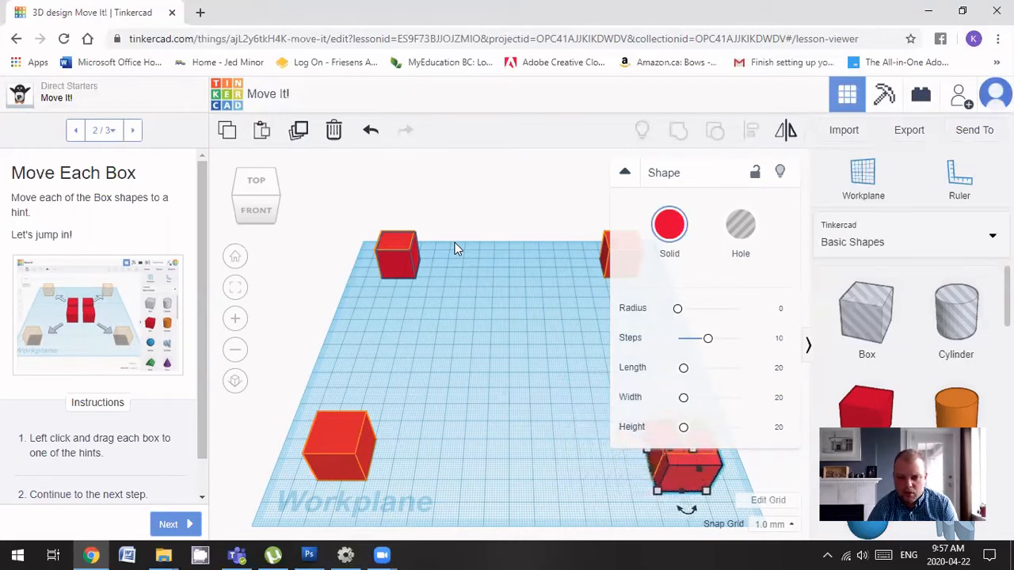
pyautogui.press('Up')
pyautogui.press('Up')
pyautogui.press('Up')
pyautogui.press('Left')
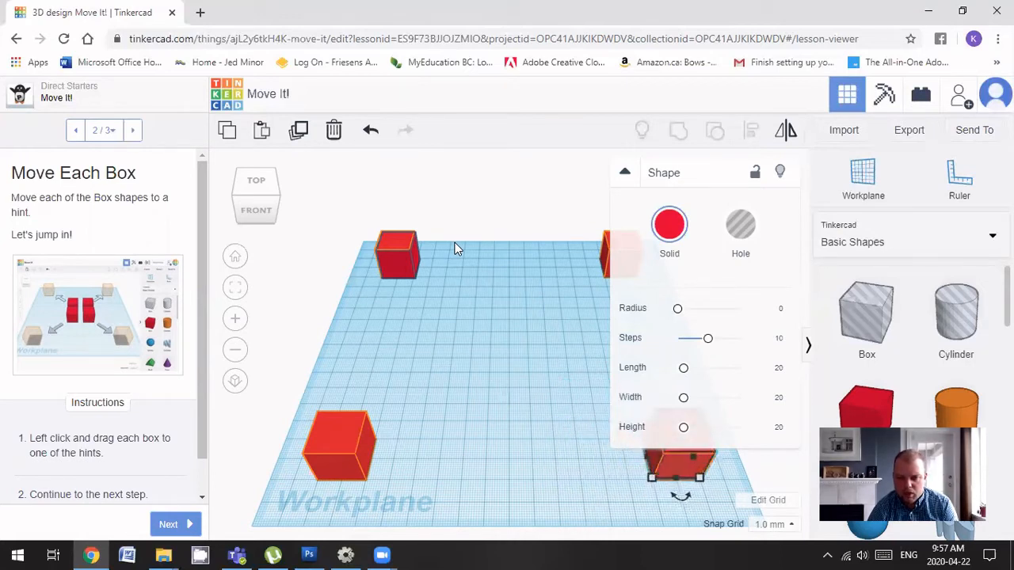
pyautogui.click(516, 228)
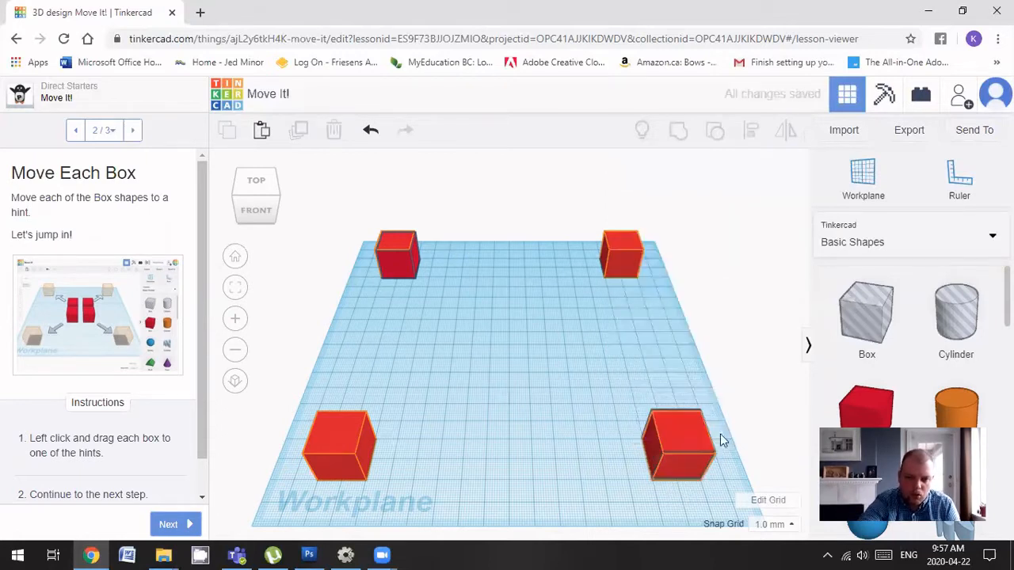
# Complete the Move It! lesson and continue to Rotate It!
pyautogui.click(171, 526)
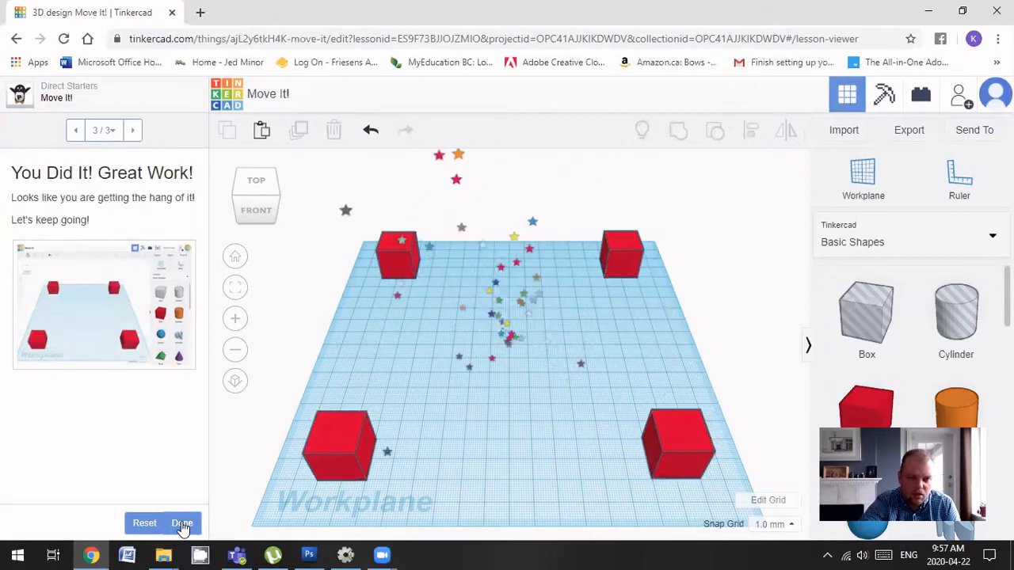
pyautogui.click(182, 524)
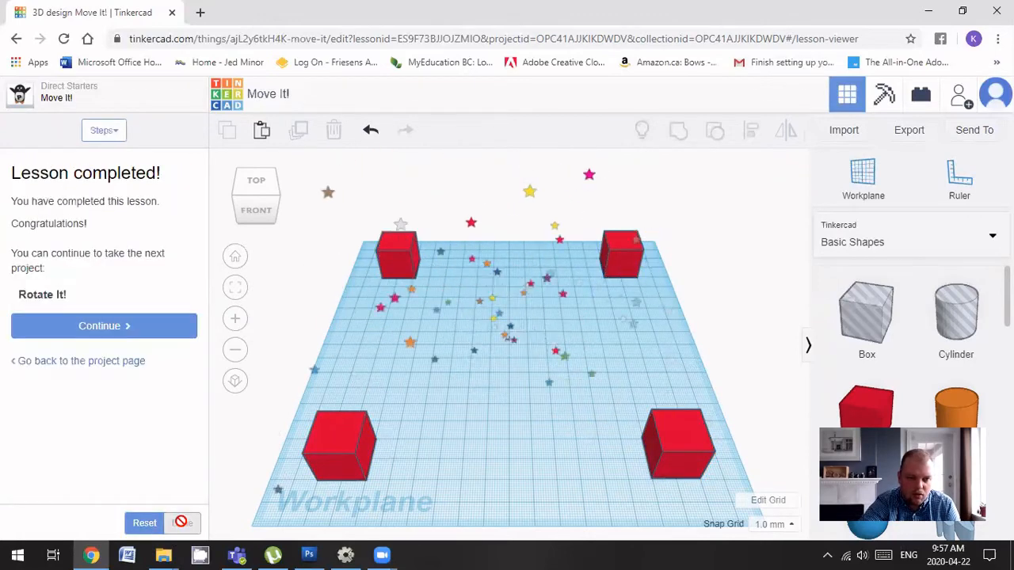
pyautogui.click(115, 330)
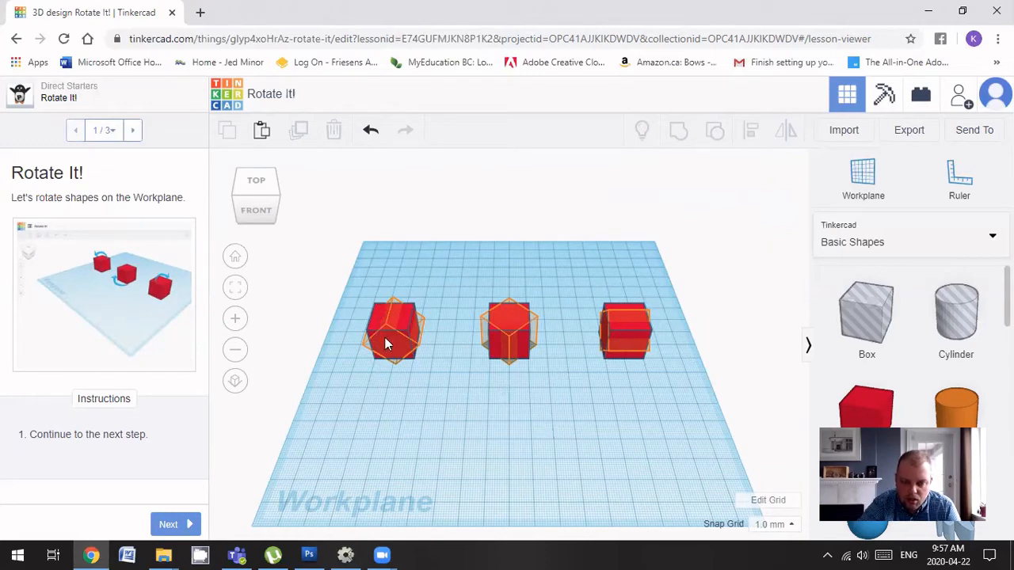
# From the FRONT view, rotate the left cube -45° into a diamond matching its outline
pyautogui.click(265, 213)
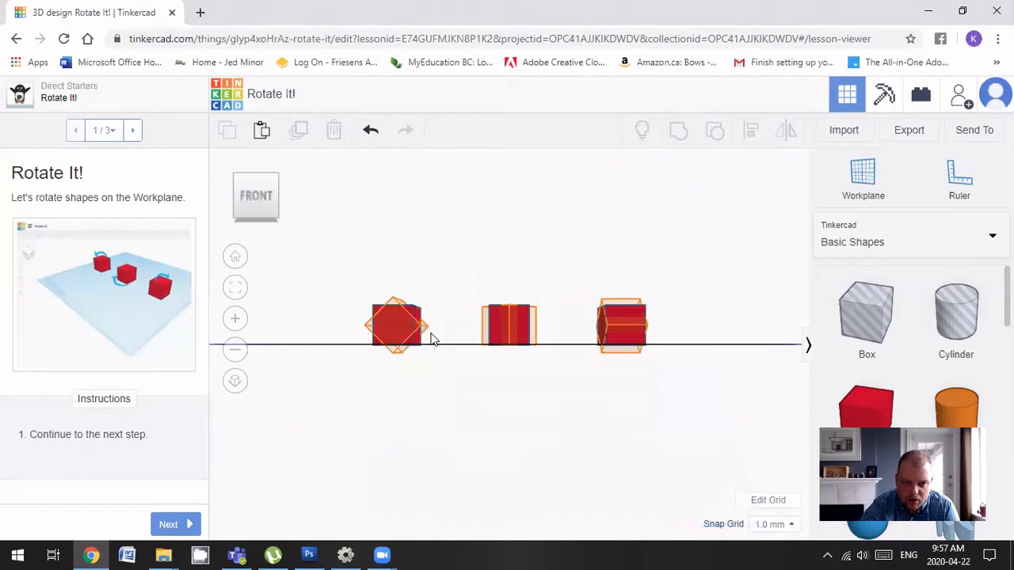
pyautogui.click(386, 333)
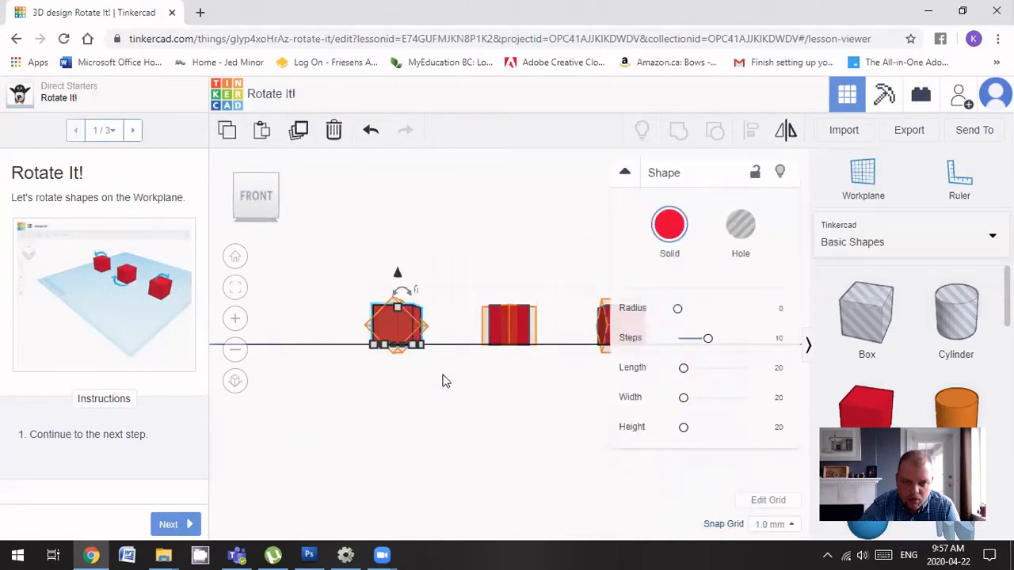
pyautogui.moveTo(428, 383); pyautogui.dragTo(457, 390, button='right')
pyautogui.moveTo(397, 293); pyautogui.dragTo(444, 296)
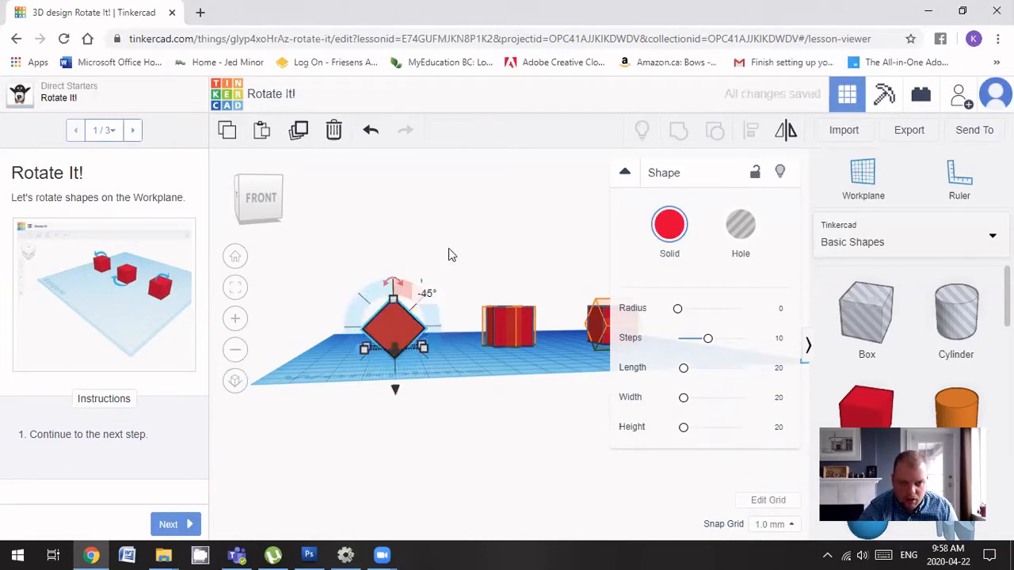
pyautogui.click(460, 233)
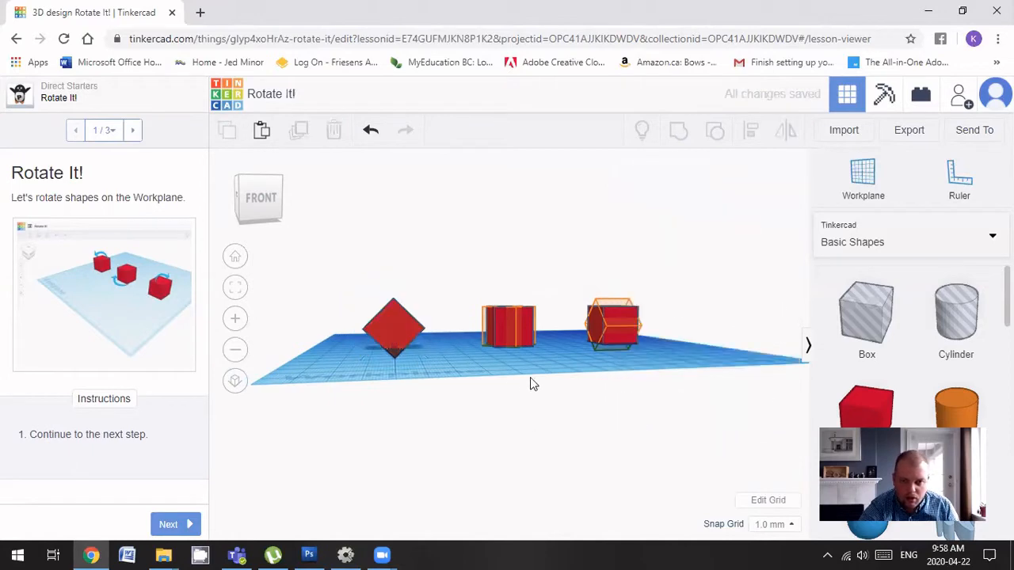
pyautogui.moveTo(530, 377); pyautogui.dragTo(507, 508, button='right')
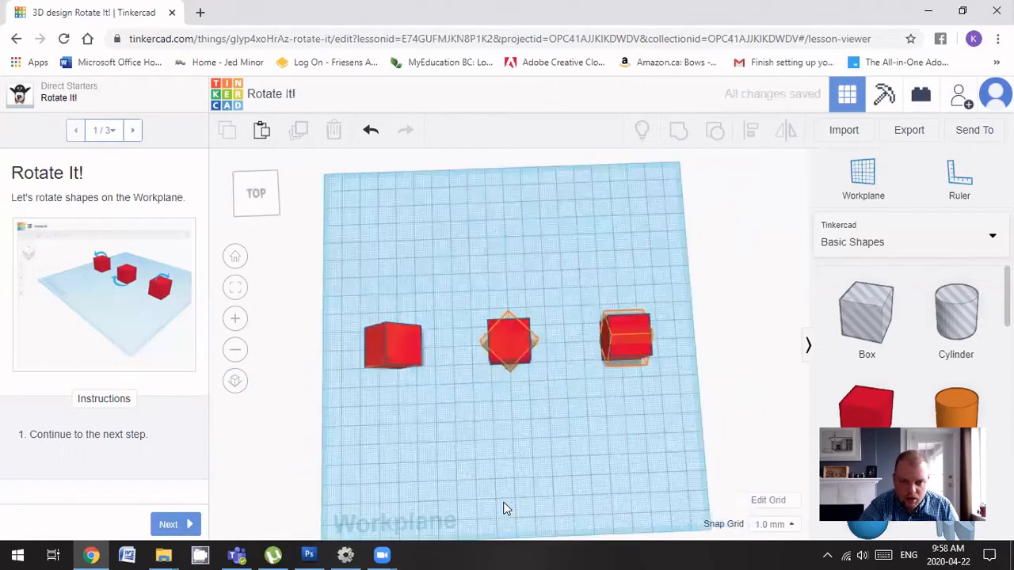
# Spin the middle cube 45° by dragging its rotation arrow in top view
pyautogui.click(505, 349)
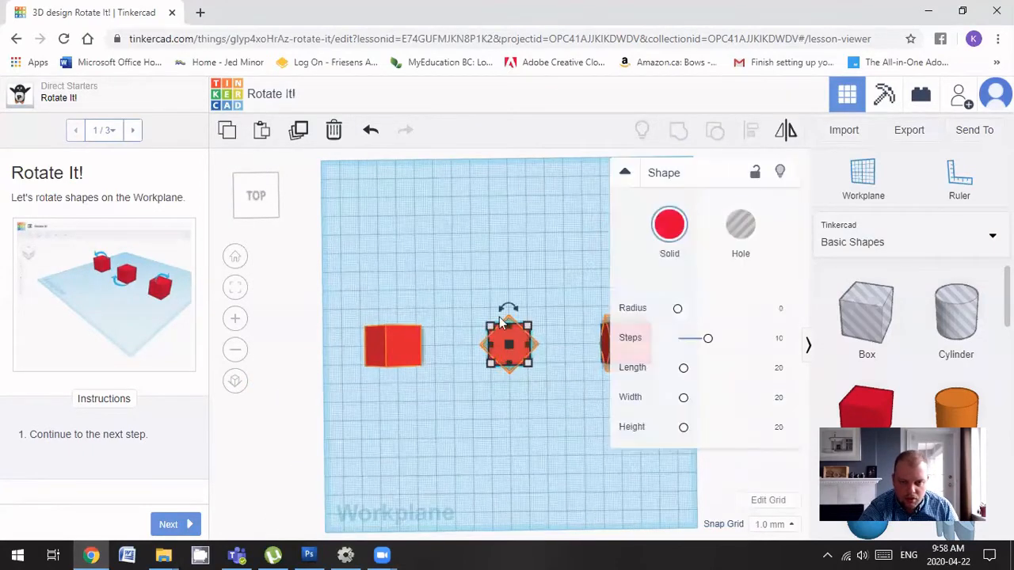
pyautogui.moveTo(508, 310); pyautogui.dragTo(510, 304)
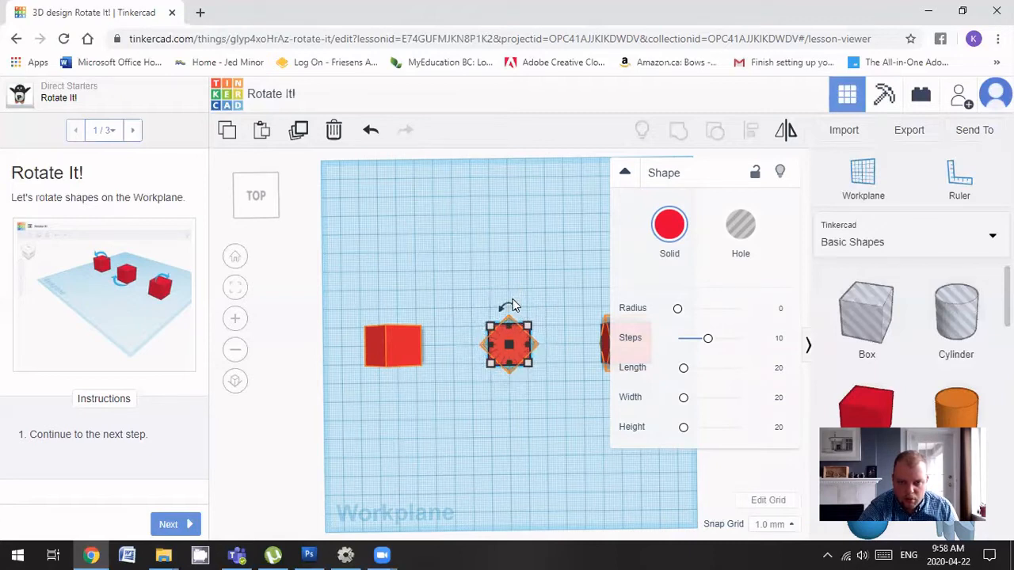
pyautogui.moveTo(519, 316); pyautogui.dragTo(536, 332)
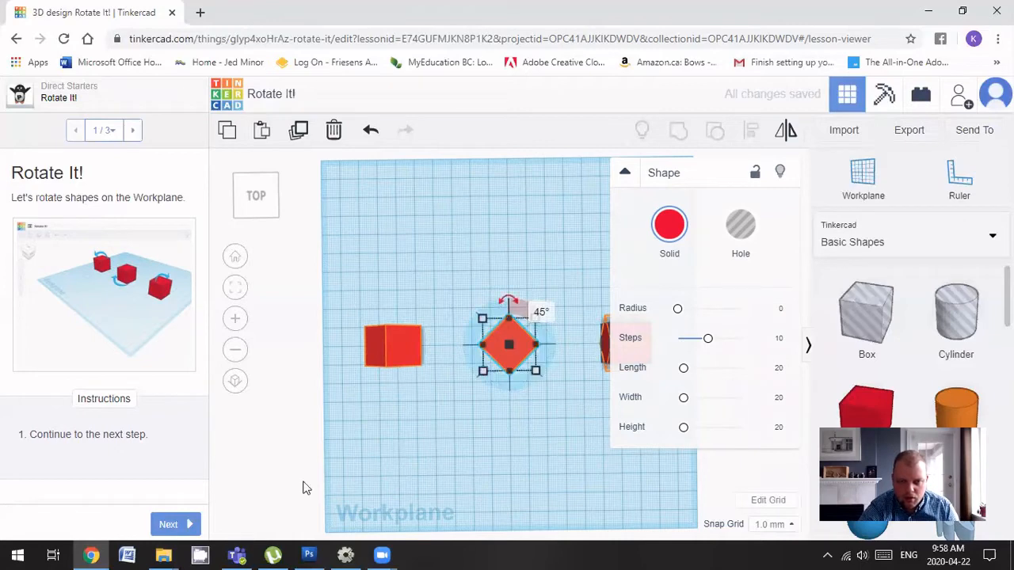
pyautogui.click(498, 423)
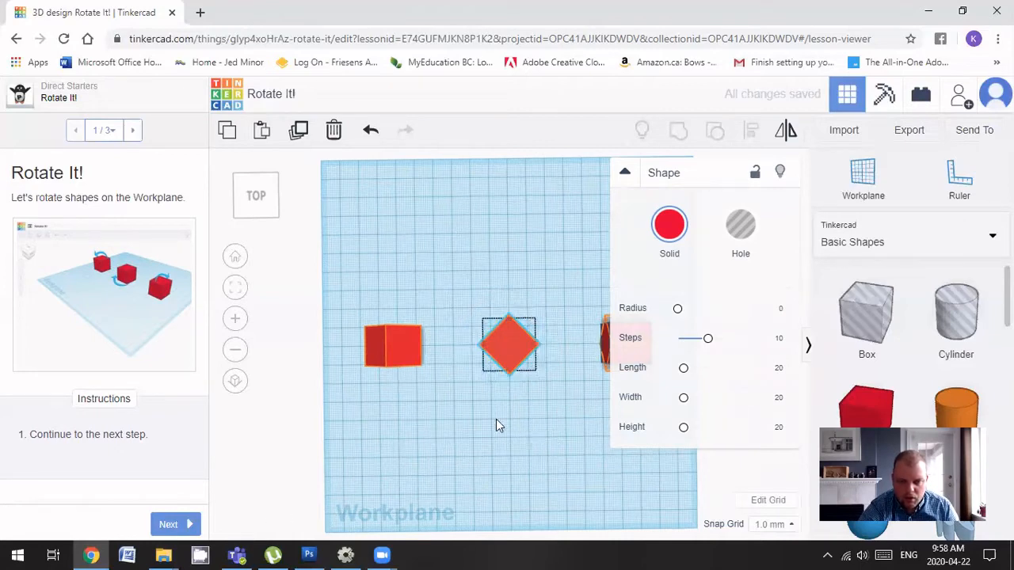
pyautogui.moveTo(498, 423); pyautogui.dragTo(372, 336, button='right')
# Rotate the remaining cube by typing 45 into its rotation angle field
pyautogui.click(505, 352)
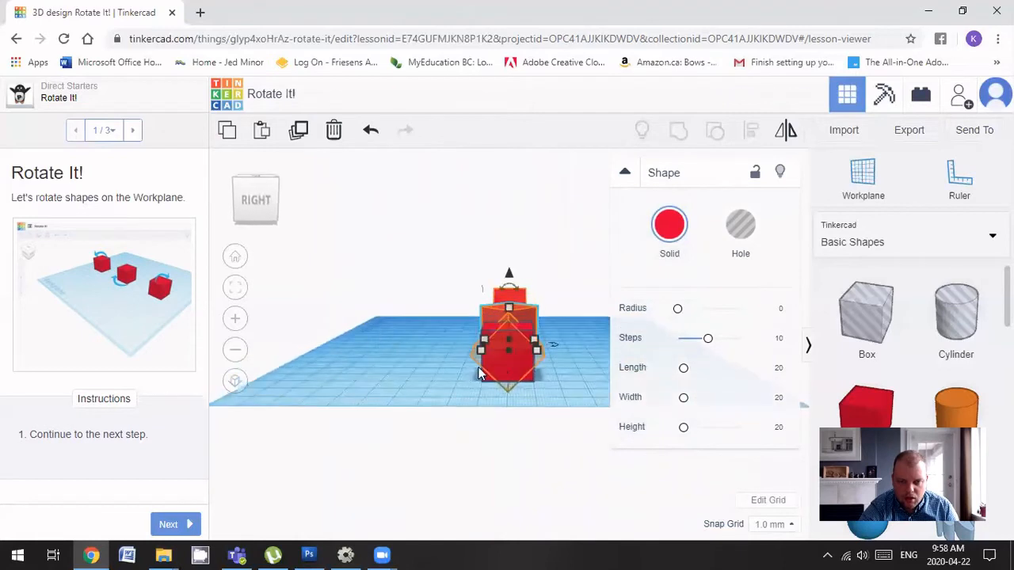
pyautogui.moveTo(508, 302); pyautogui.dragTo(508, 302)
pyautogui.click(508, 290)
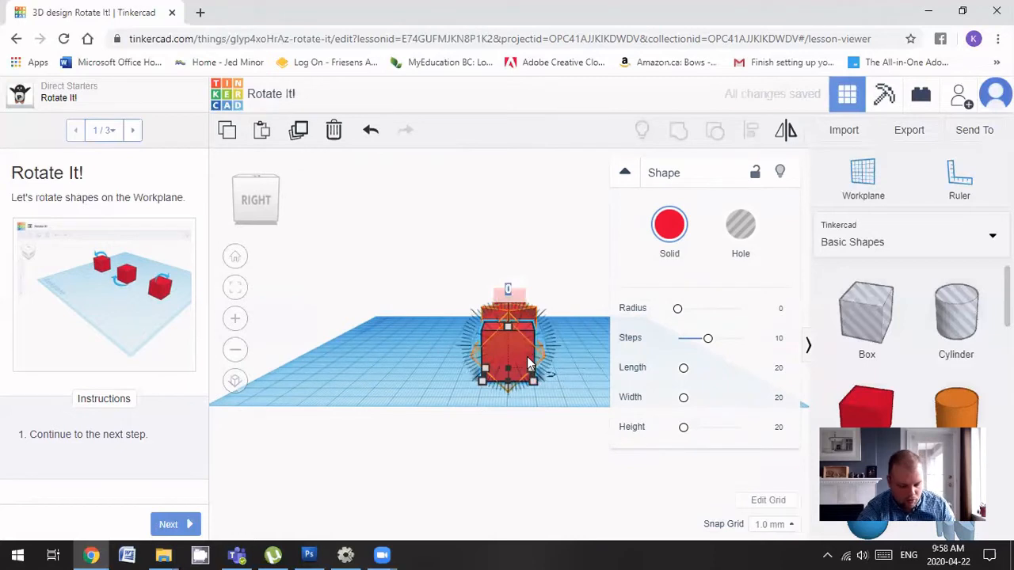
pyautogui.write('45')
pyautogui.press('Return')
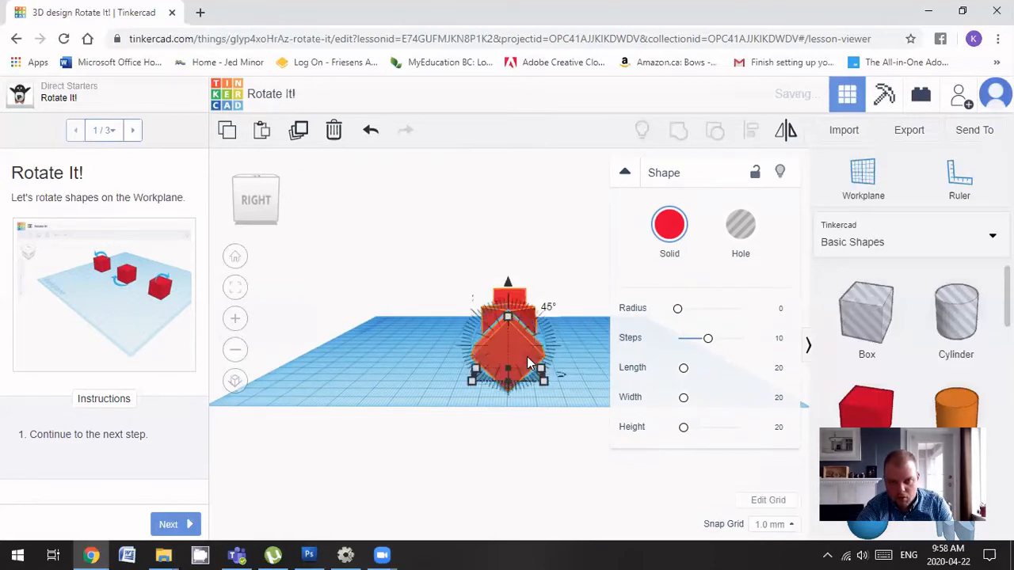
pyautogui.click(437, 255)
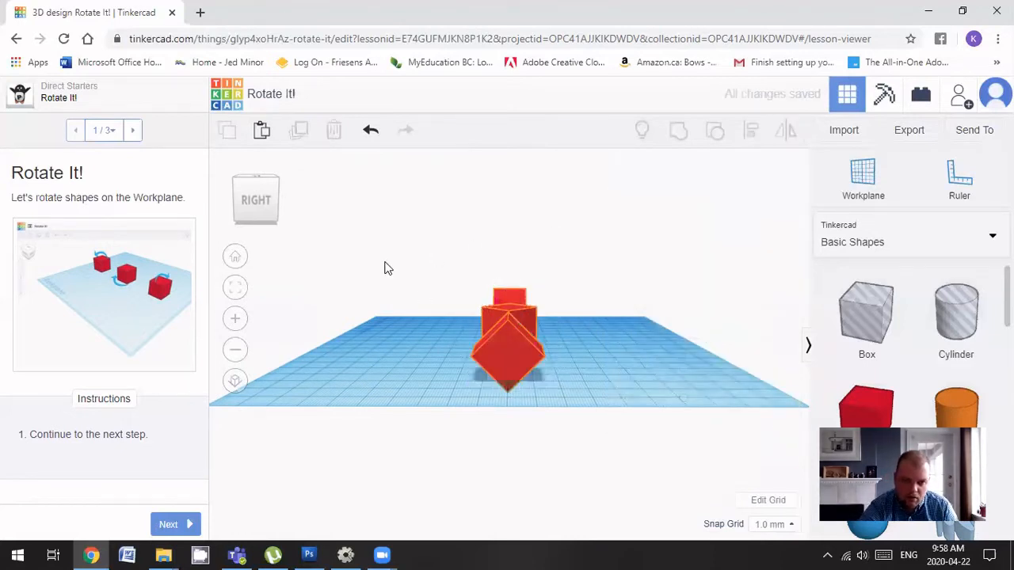
pyautogui.moveTo(419, 293); pyautogui.dragTo(544, 277, button='right')
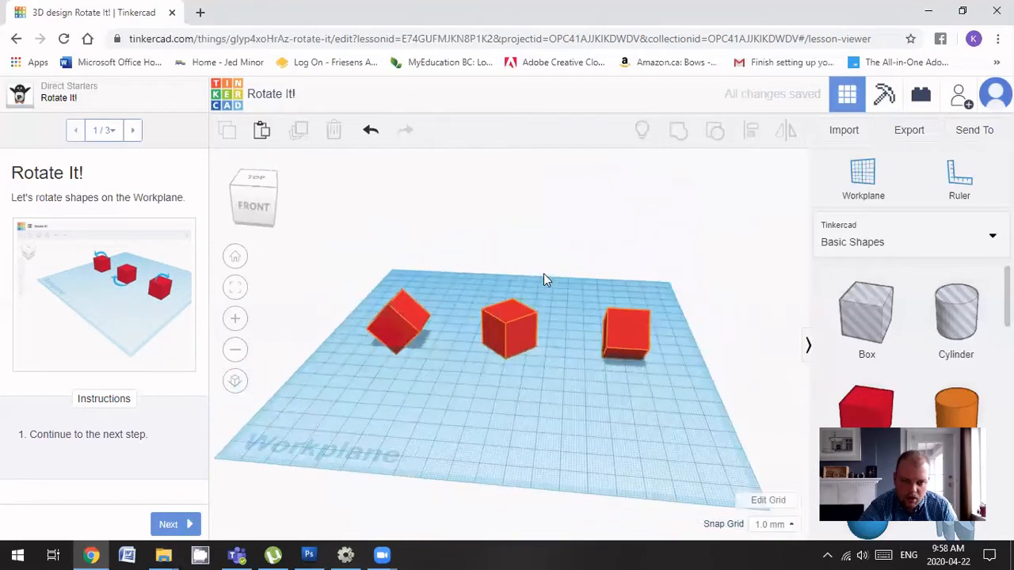
# Finish the Rotate It! lesson and continue to Size It Up!
pyautogui.click(170, 526)
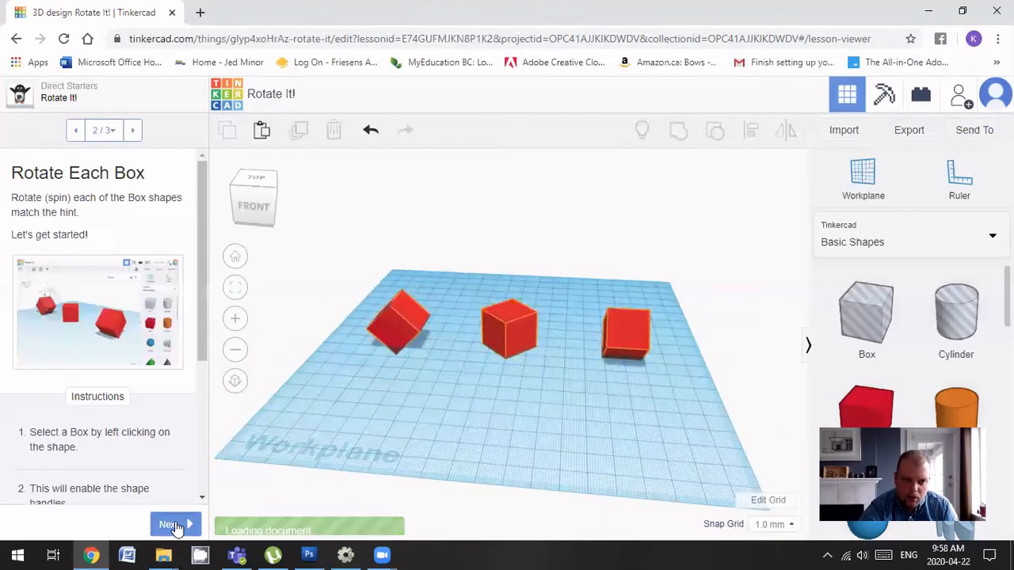
pyautogui.click(175, 526)
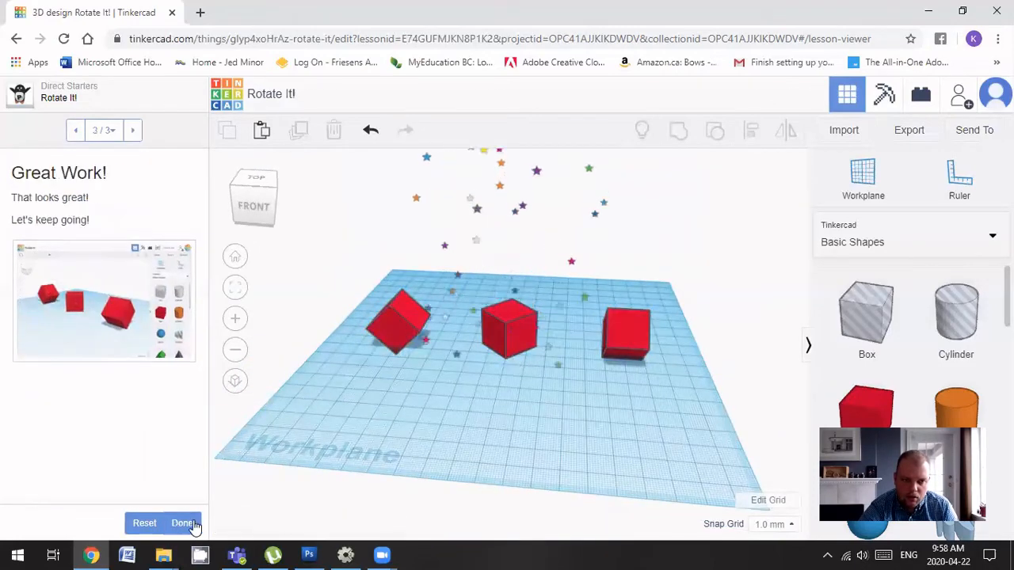
pyautogui.click(189, 525)
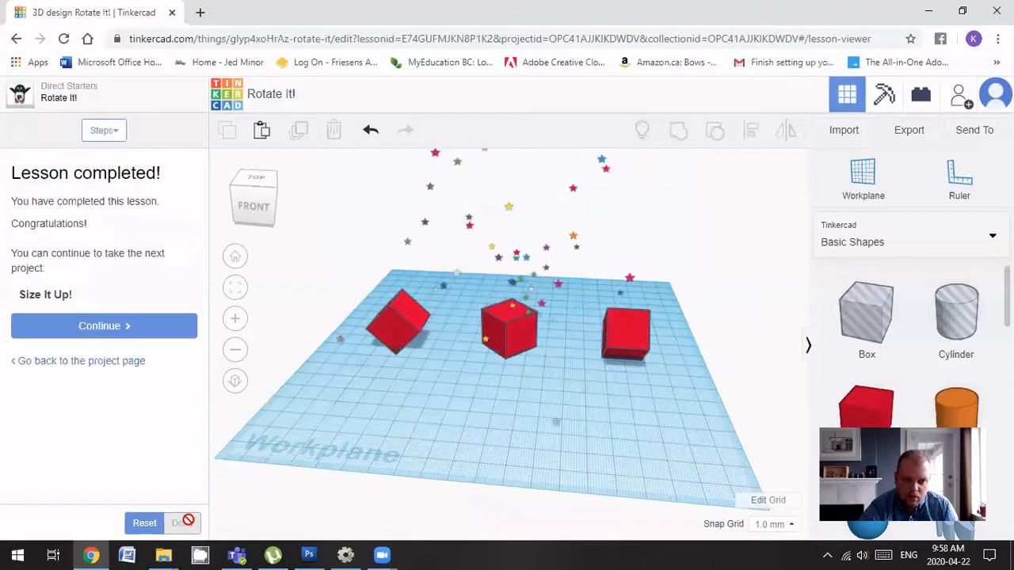
pyautogui.click(106, 329)
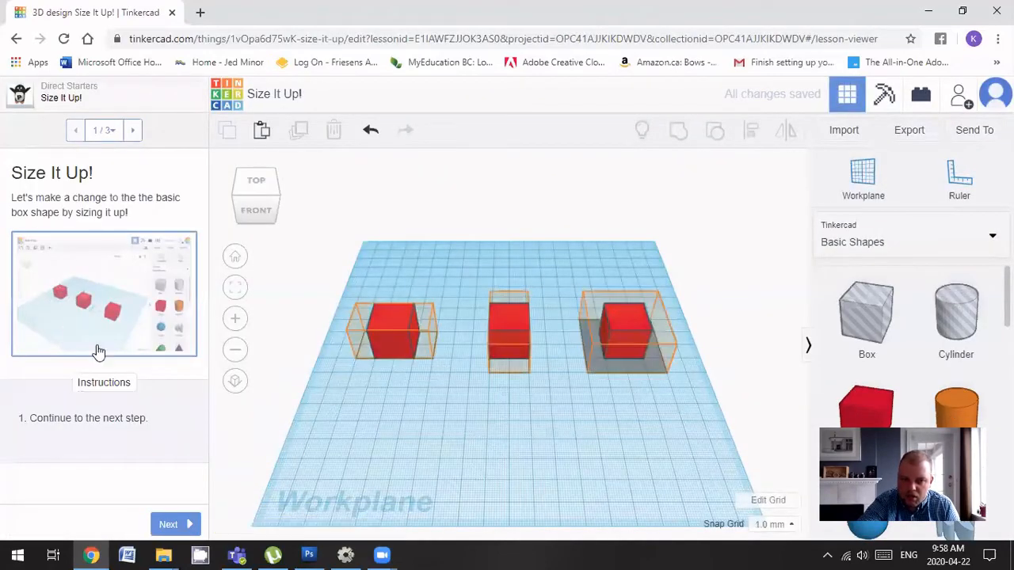
# Lengthen the left box, stretch the middle box to 40, and enlarge the front box
pyautogui.click(392, 342)
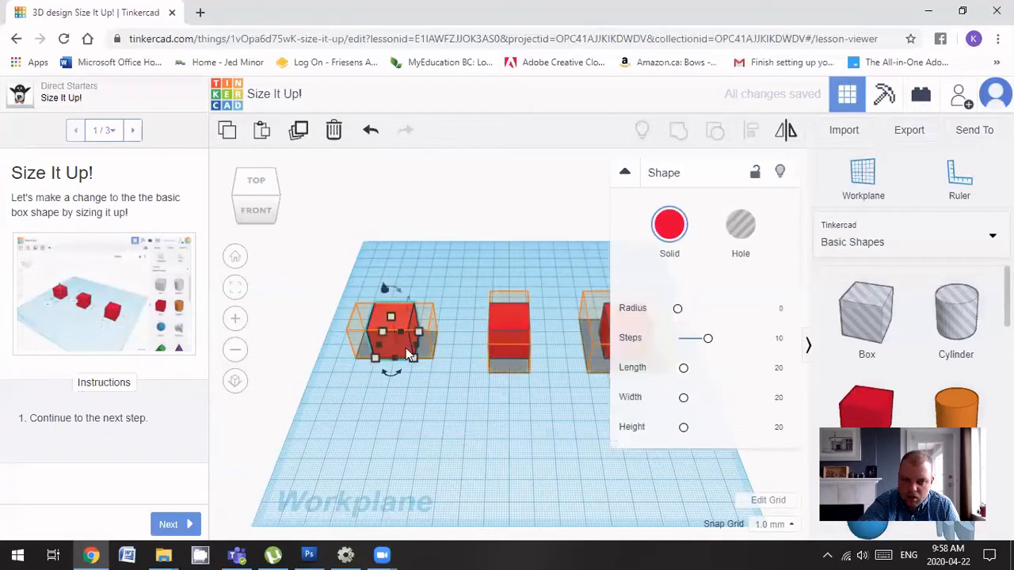
pyautogui.moveTo(419, 348); pyautogui.dragTo(359, 354)
pyautogui.click(513, 316)
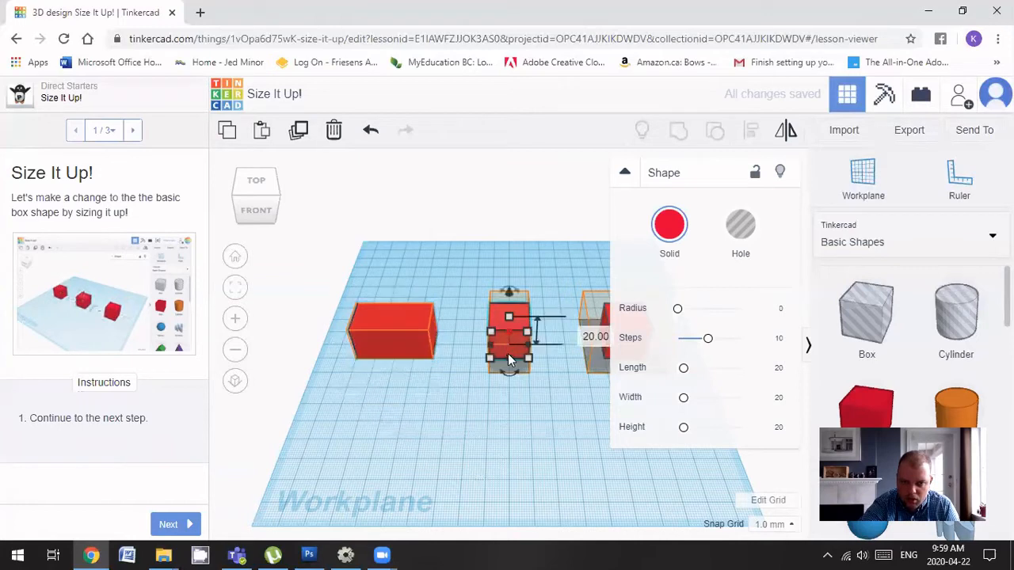
pyautogui.moveTo(510, 335); pyautogui.dragTo(510, 322)
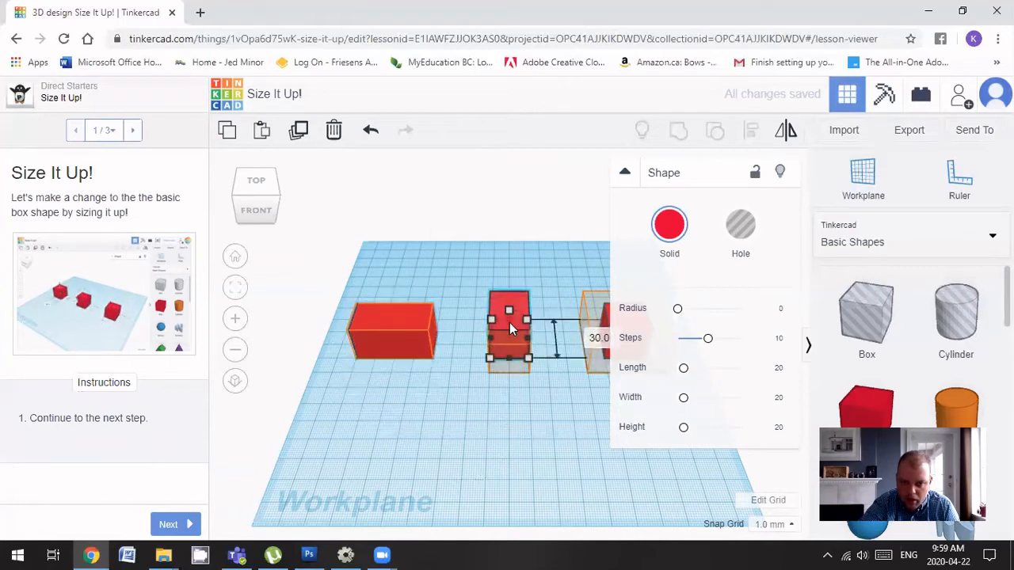
pyautogui.moveTo(509, 359); pyautogui.dragTo(512, 377)
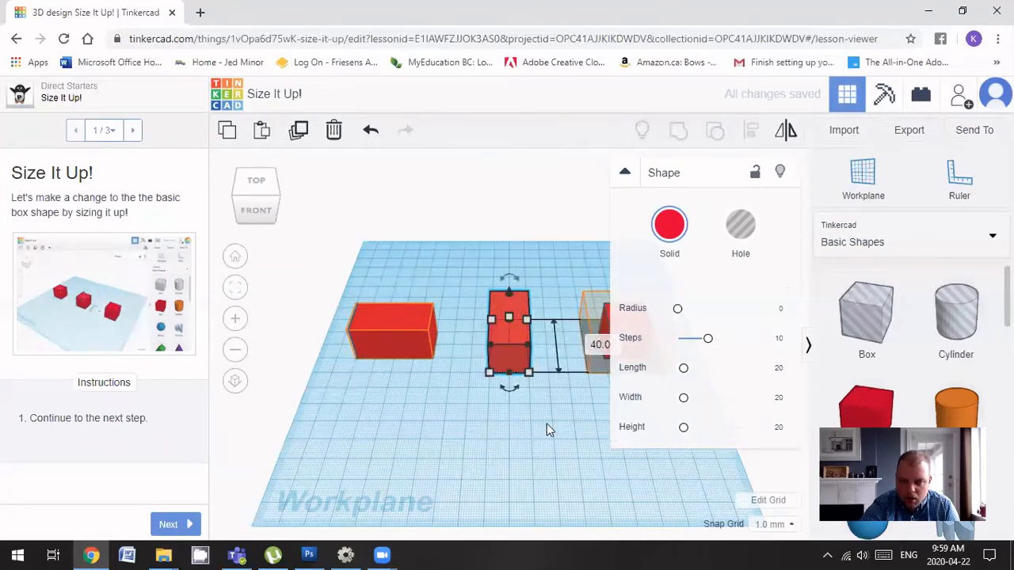
pyautogui.moveTo(546, 424); pyautogui.dragTo(408, 385, button='right')
pyautogui.click(408, 384)
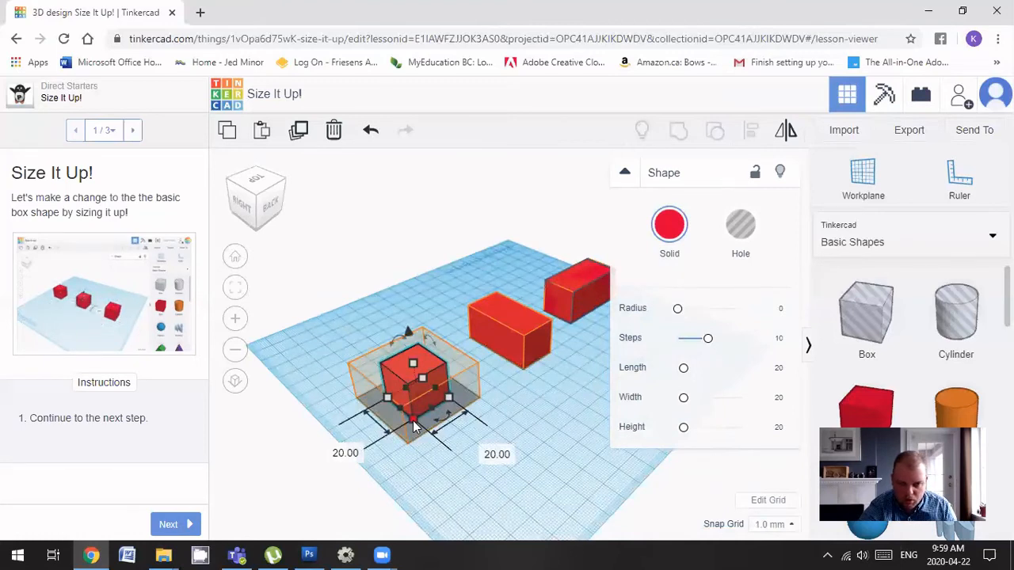
pyautogui.moveTo(414, 428); pyautogui.dragTo(411, 450)
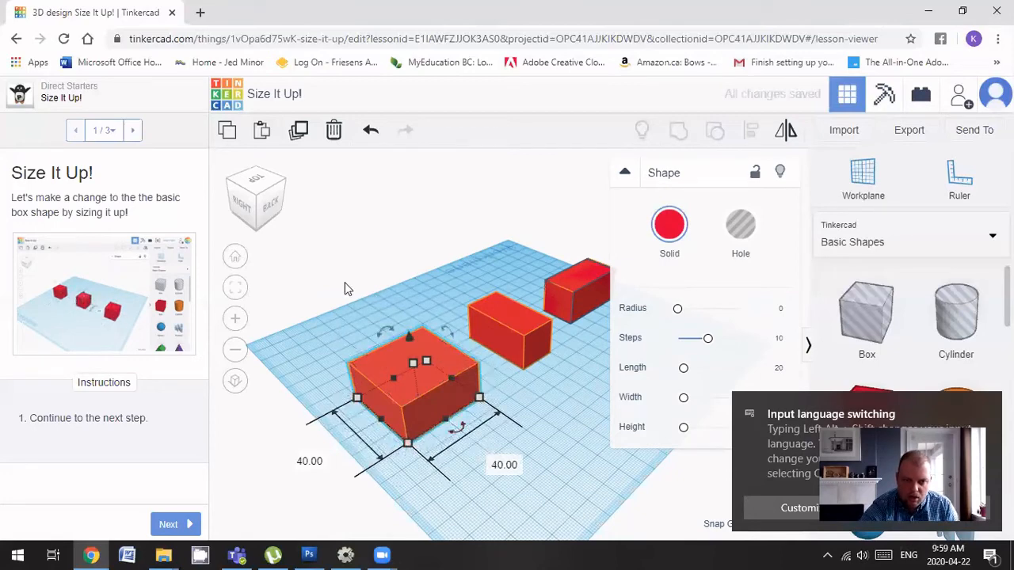
pyautogui.moveTo(319, 312); pyautogui.dragTo(223, 482, button='right')
# Step through Extend Each Block, finish Size It Up!, and continue to Group It!
pyautogui.click(168, 524)
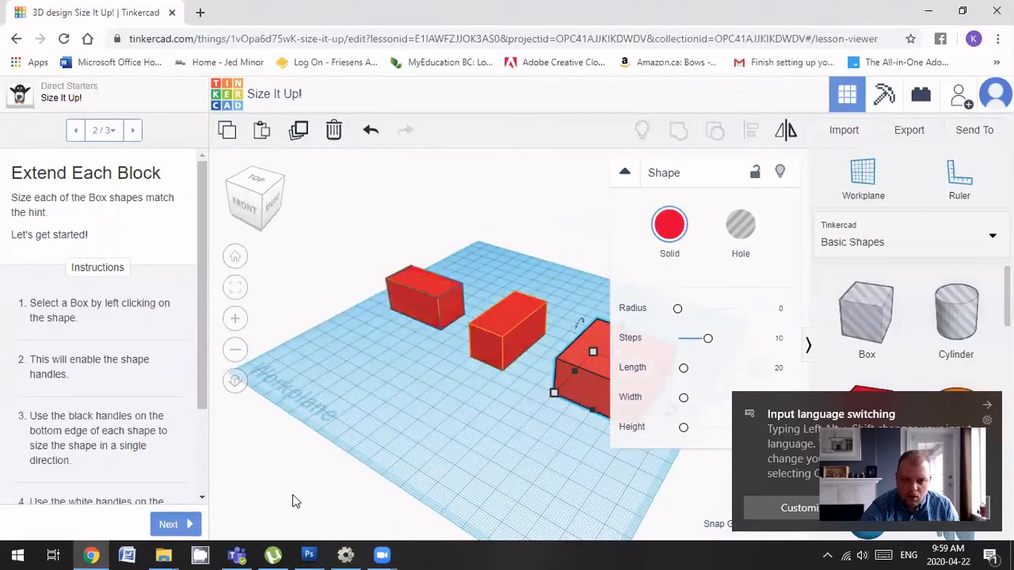
pyautogui.click(170, 525)
pyautogui.click(184, 523)
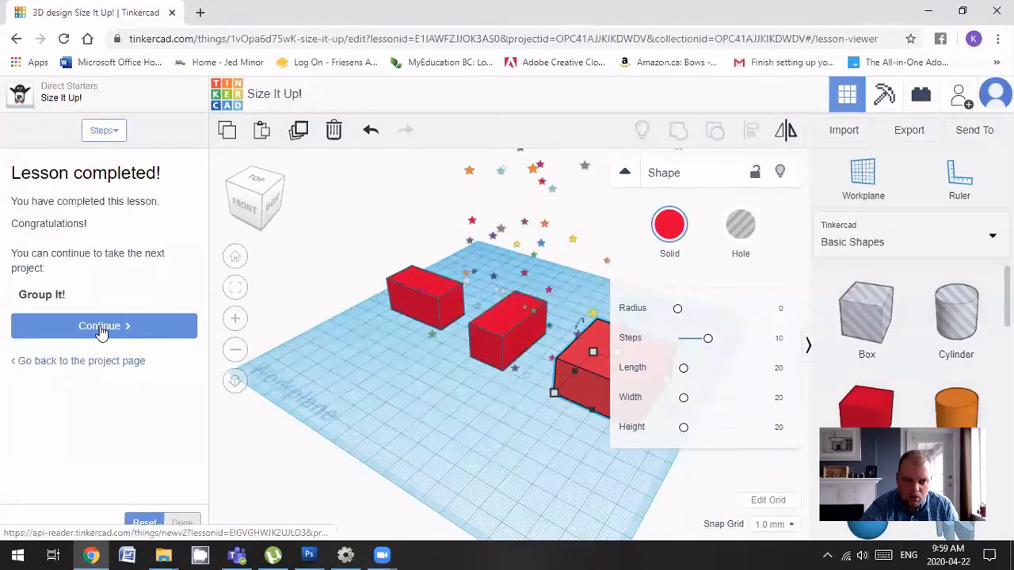
pyautogui.click(101, 328)
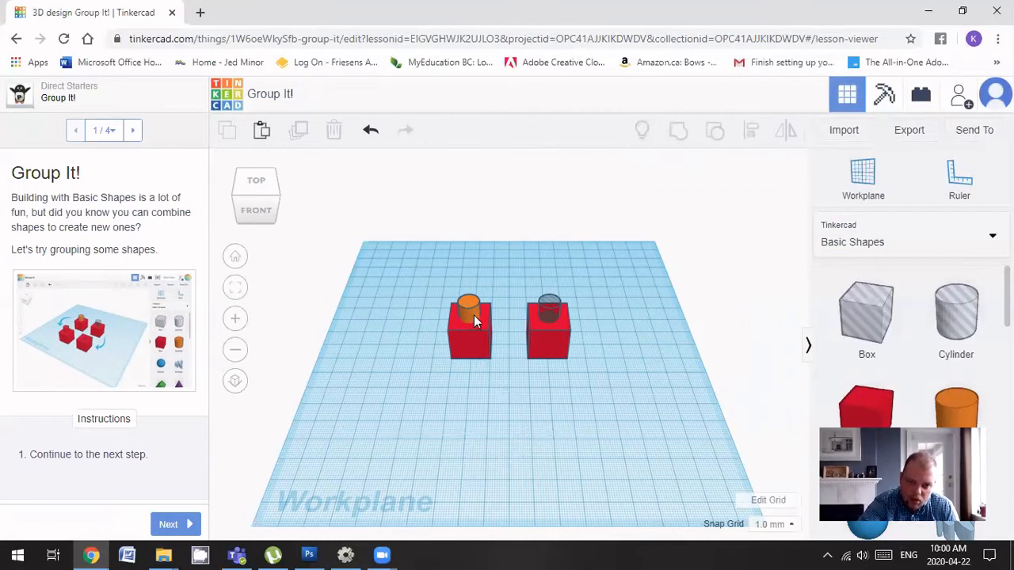
# Group the left red box with its orange cylinder into one shape
pyautogui.moveTo(417, 269); pyautogui.dragTo(516, 450)
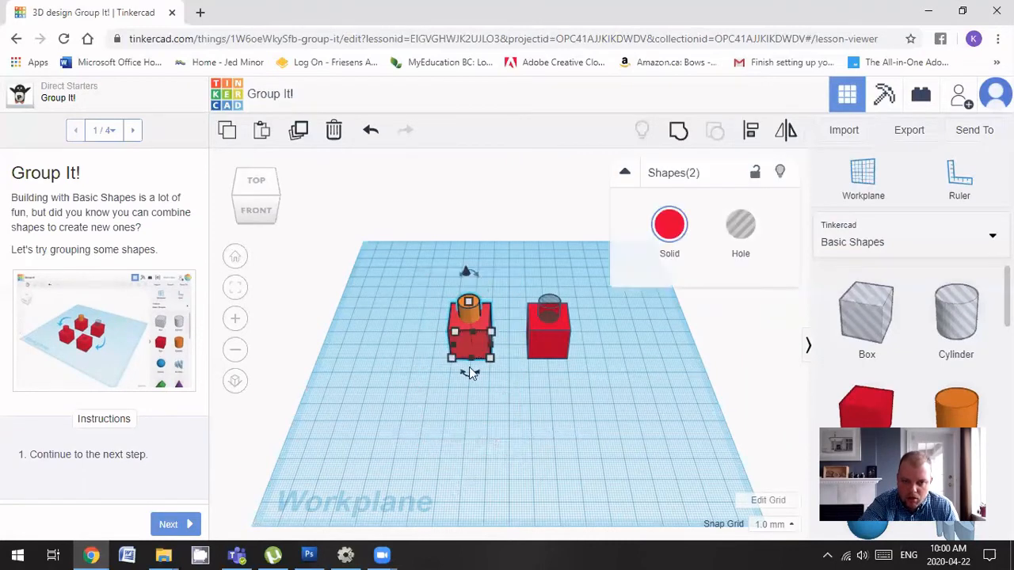
pyautogui.moveTo(451, 358); pyautogui.dragTo(473, 359)
pyautogui.hotkey('ctrl', 'z')
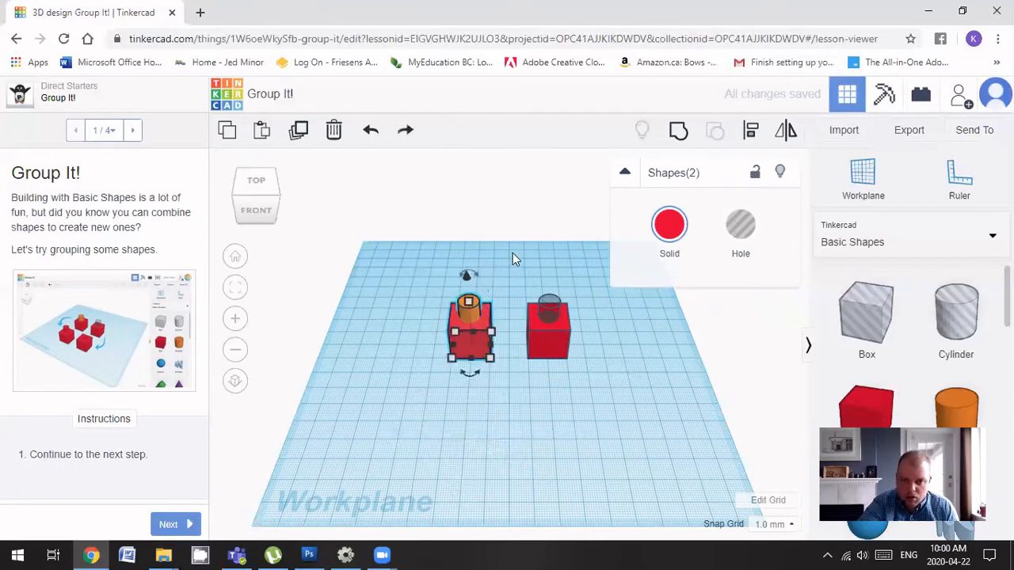
pyautogui.click(678, 132)
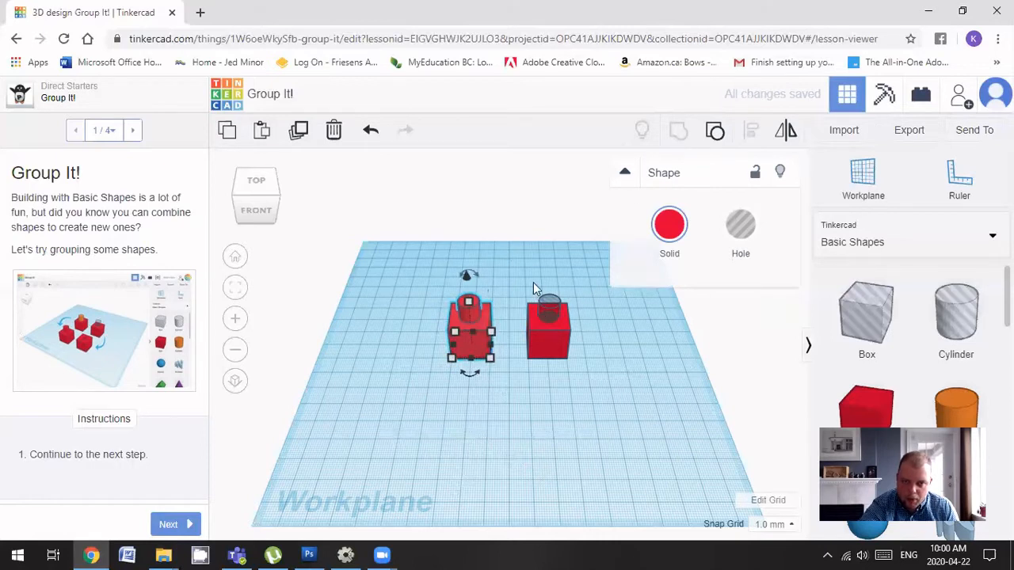
# Make the right cylinder a Hole and group it with its box using Ctrl+G
pyautogui.moveTo(517, 257); pyautogui.dragTo(606, 418)
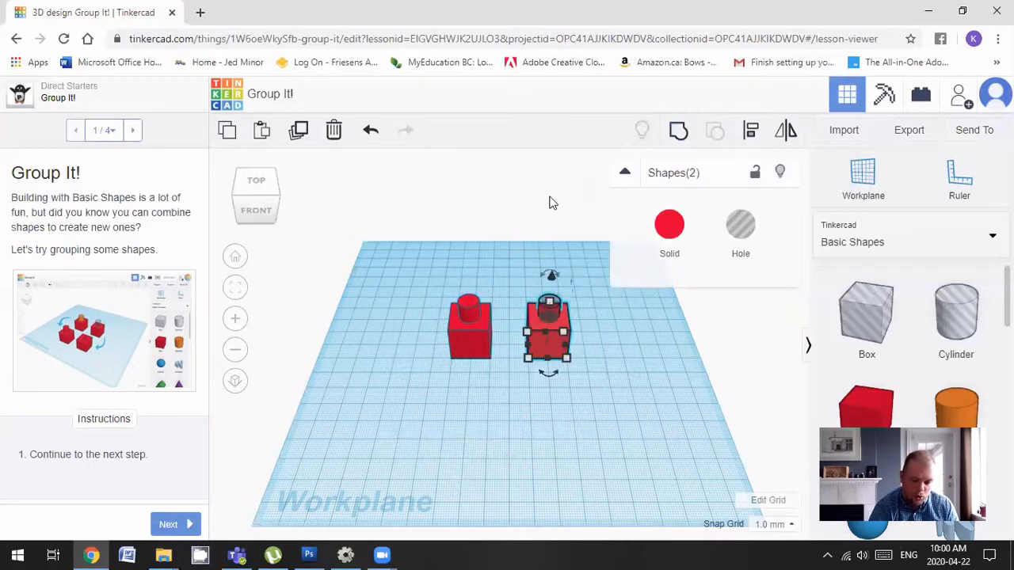
pyautogui.hotkey('ctrl', 'g')
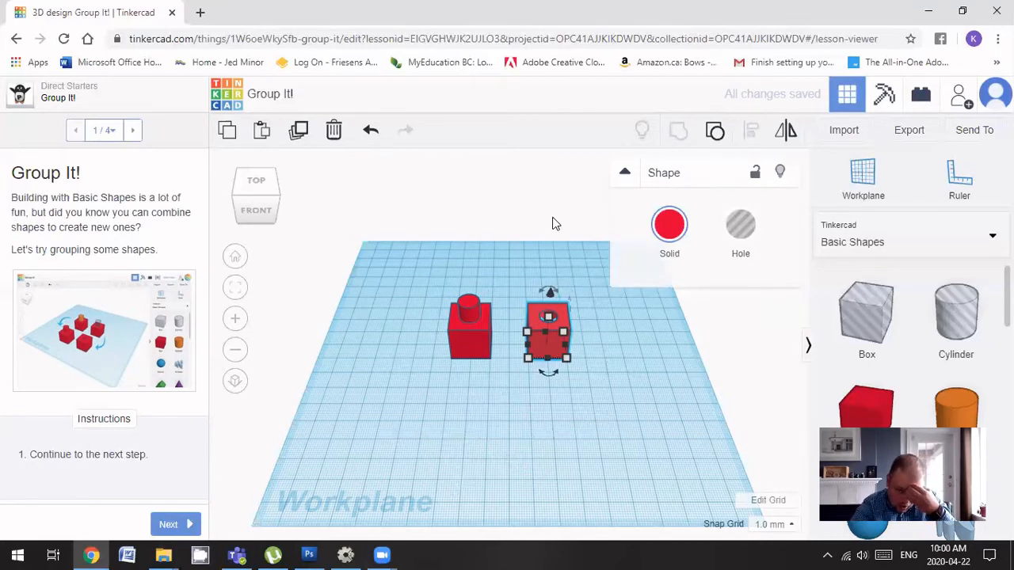
pyautogui.hotkey('ctrl', 'z')
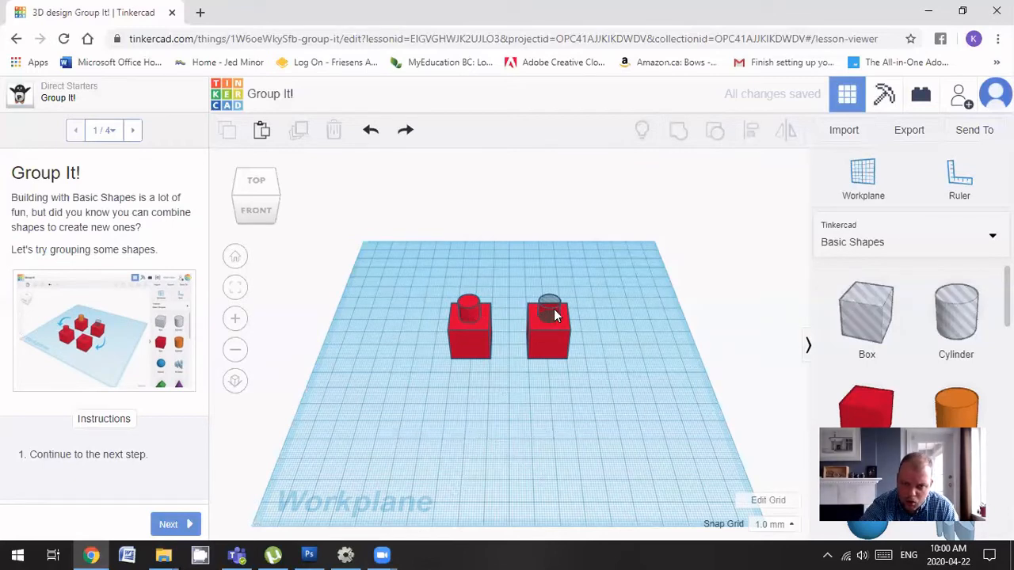
pyautogui.click(554, 309)
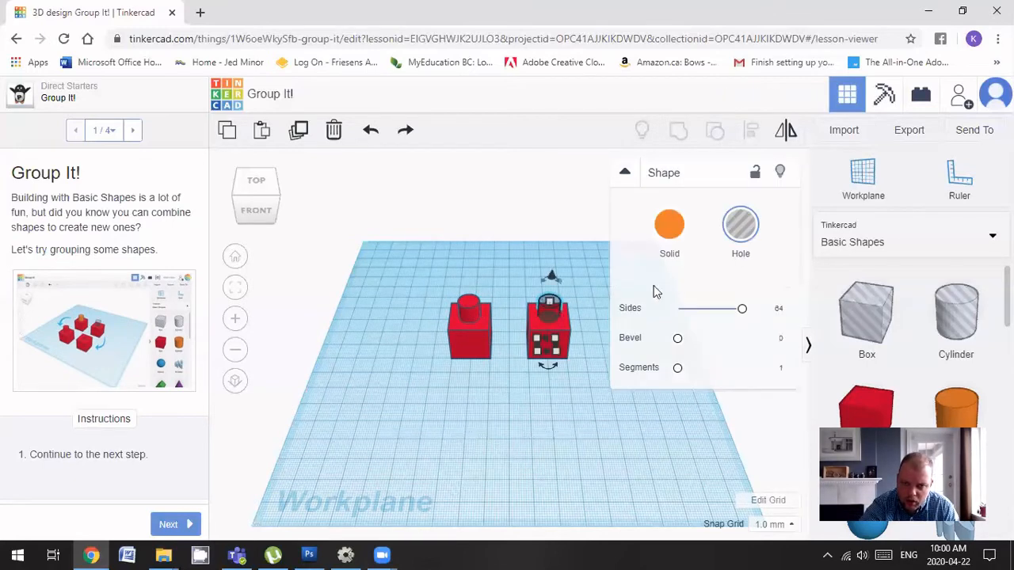
pyautogui.click(747, 240)
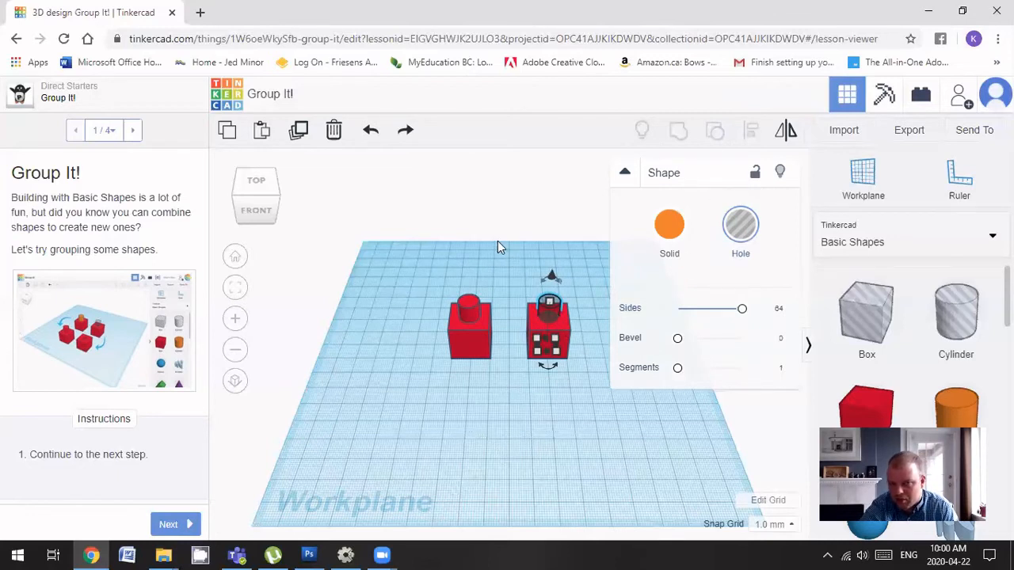
pyautogui.moveTo(559, 373); pyautogui.dragTo(582, 410)
pyautogui.press('Delete')
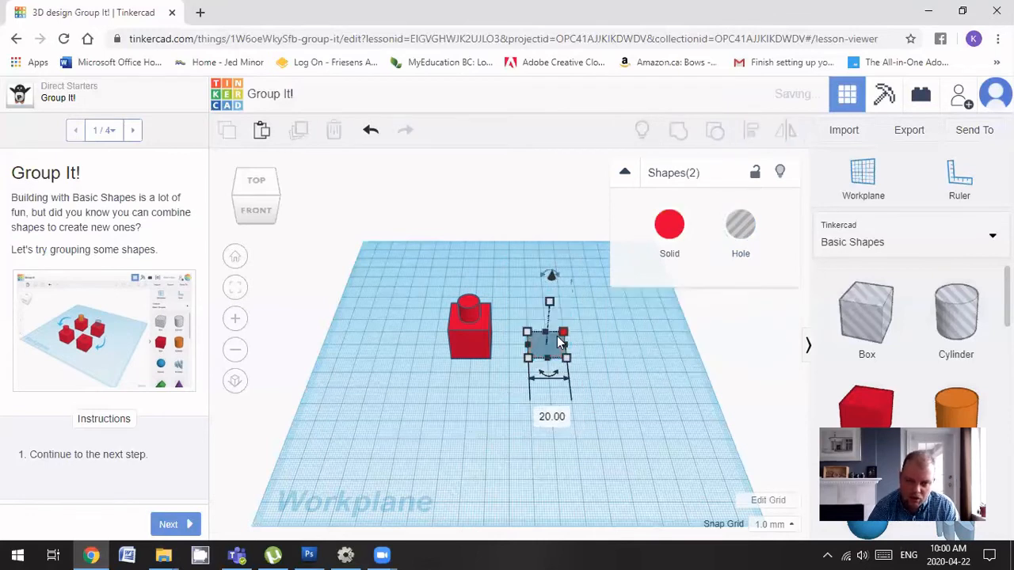
pyautogui.hotkey('ctrl', 'z')
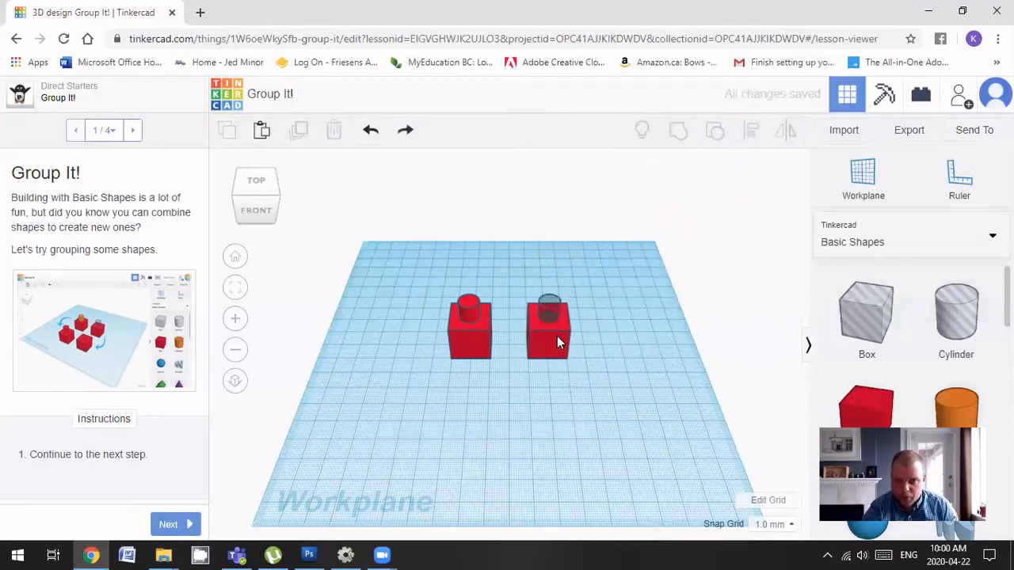
pyautogui.moveTo(520, 262); pyautogui.dragTo(603, 412)
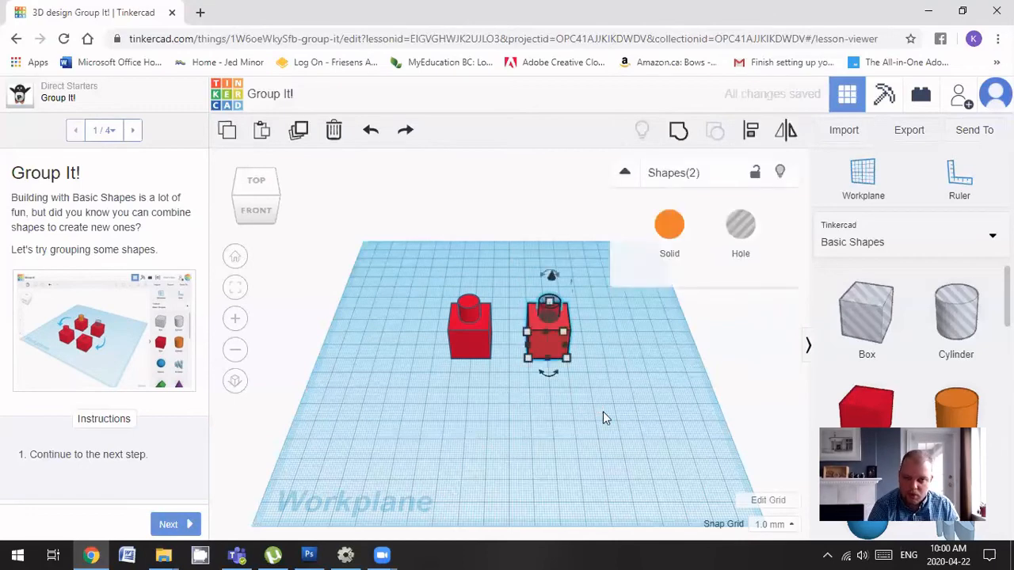
pyautogui.hotkey('ctrl', 'g')
# Step through the remaining Group It! steps and mark the lesson done
pyautogui.moveTo(608, 347); pyautogui.dragTo(456, 313, button='right')
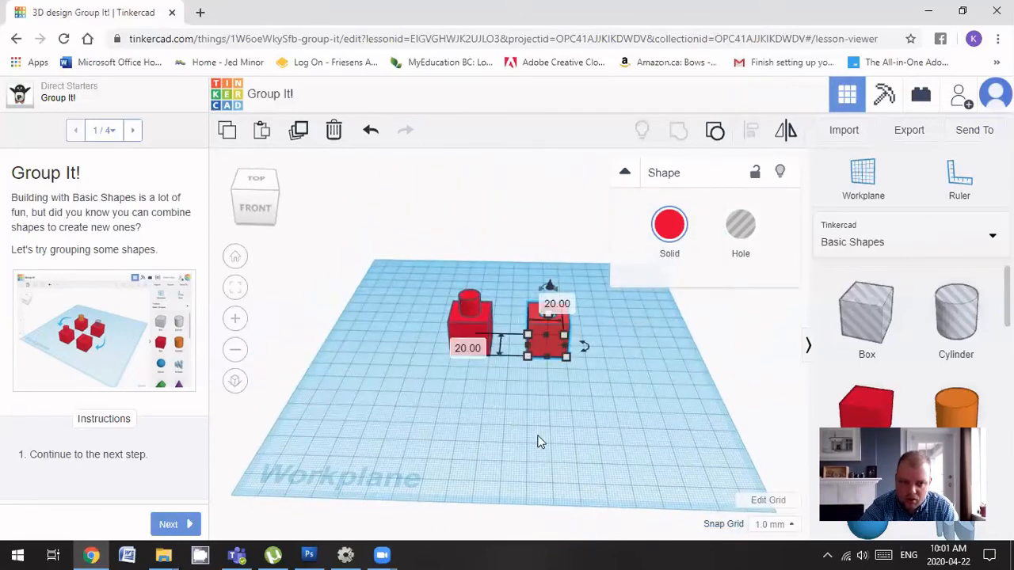
pyautogui.click(179, 528)
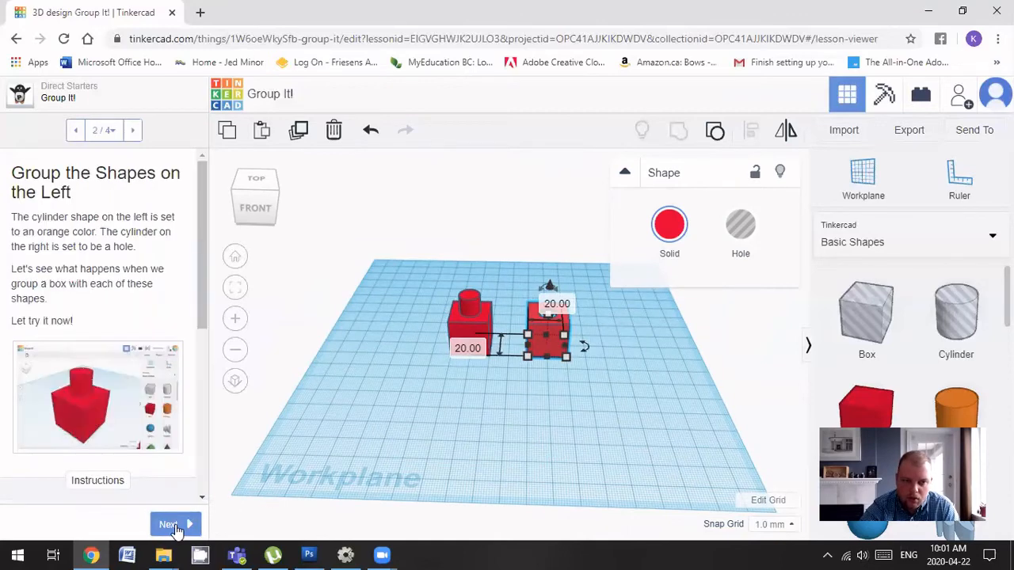
pyautogui.click(174, 525)
pyautogui.click(174, 525)
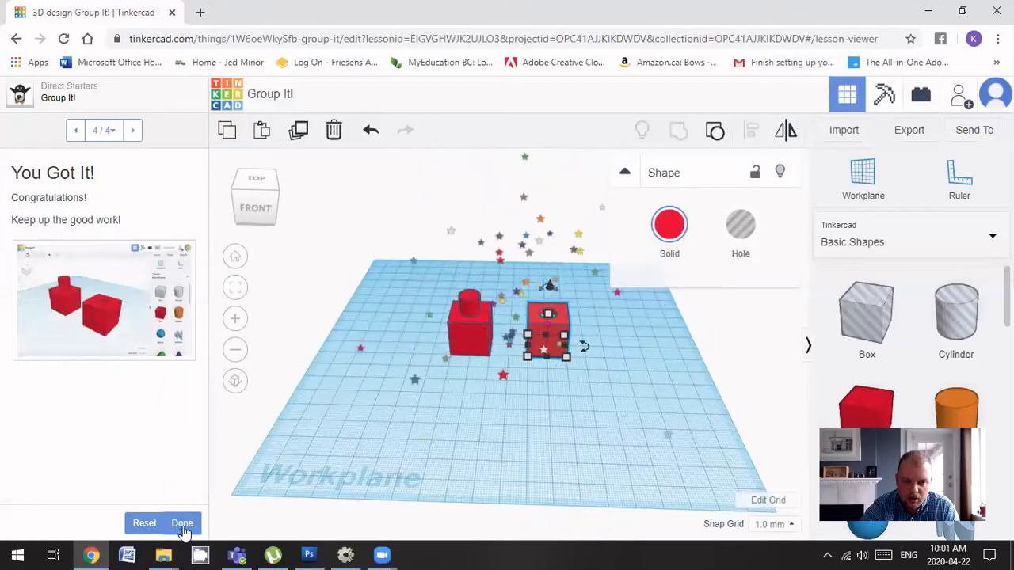
pyautogui.click(182, 526)
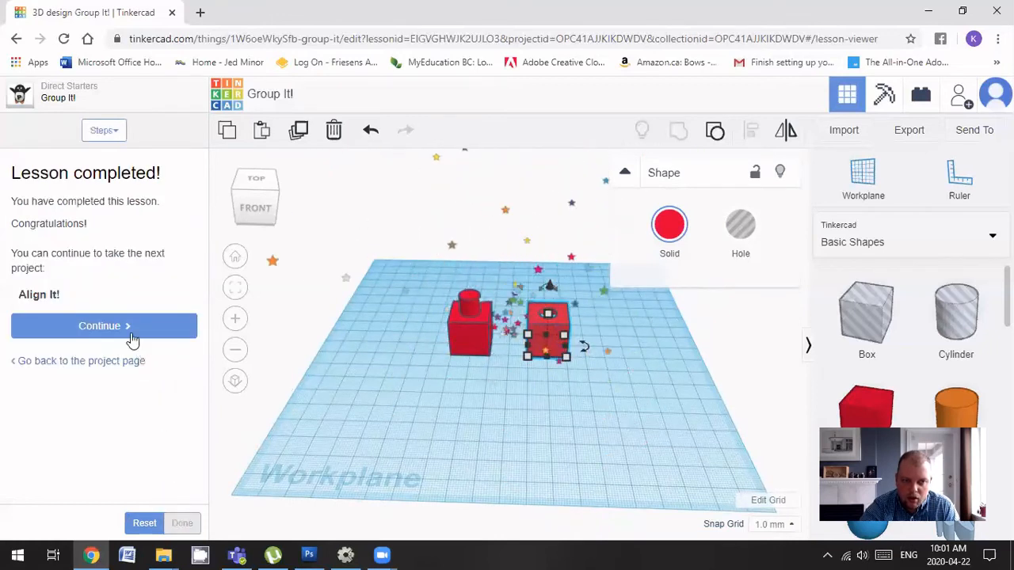
# Open the Align It! lesson, select all three red boxes, and advance to Preview Shape Alignment
pyautogui.click(103, 327)
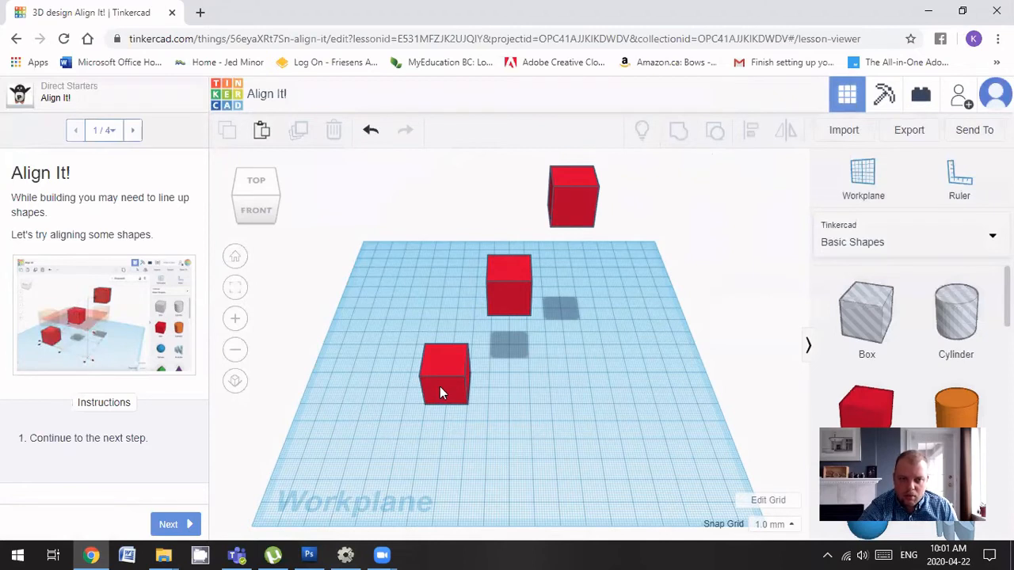
pyautogui.click(459, 365)
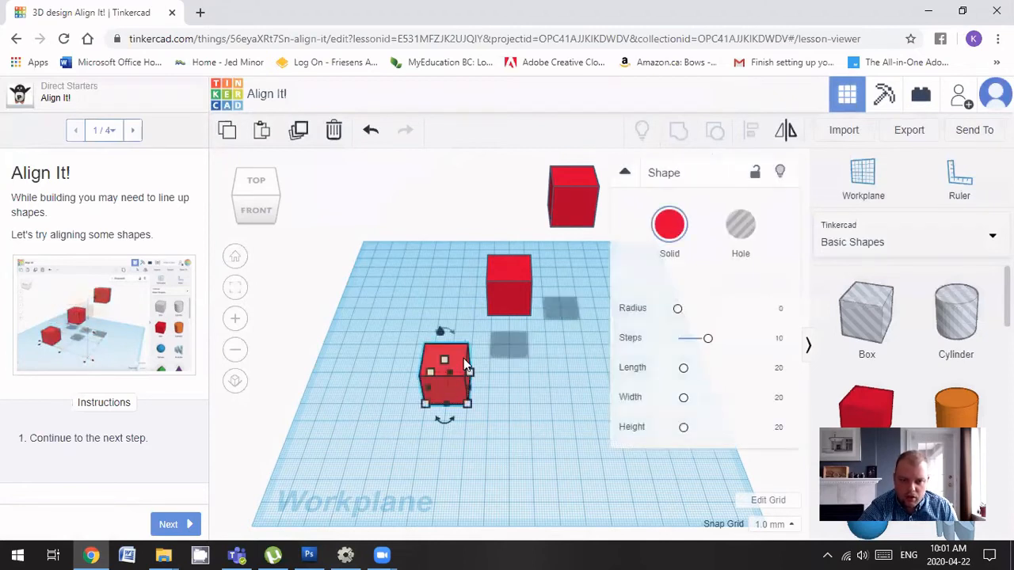
pyautogui.keyDown('shift'); pyautogui.click(507, 295); pyautogui.keyUp('shift')
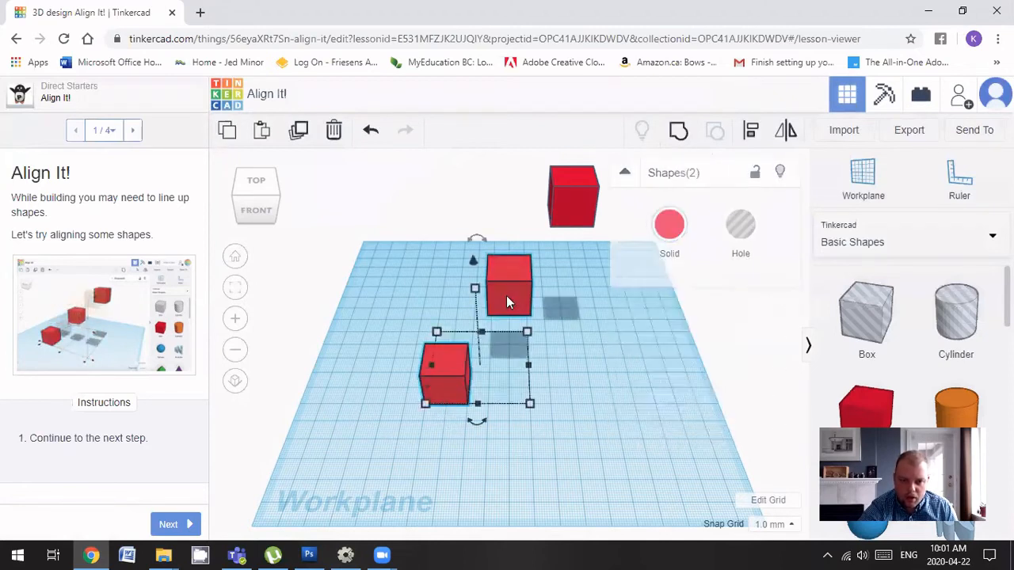
pyautogui.keyDown('shift'); pyautogui.click(583, 202); pyautogui.keyUp('shift')
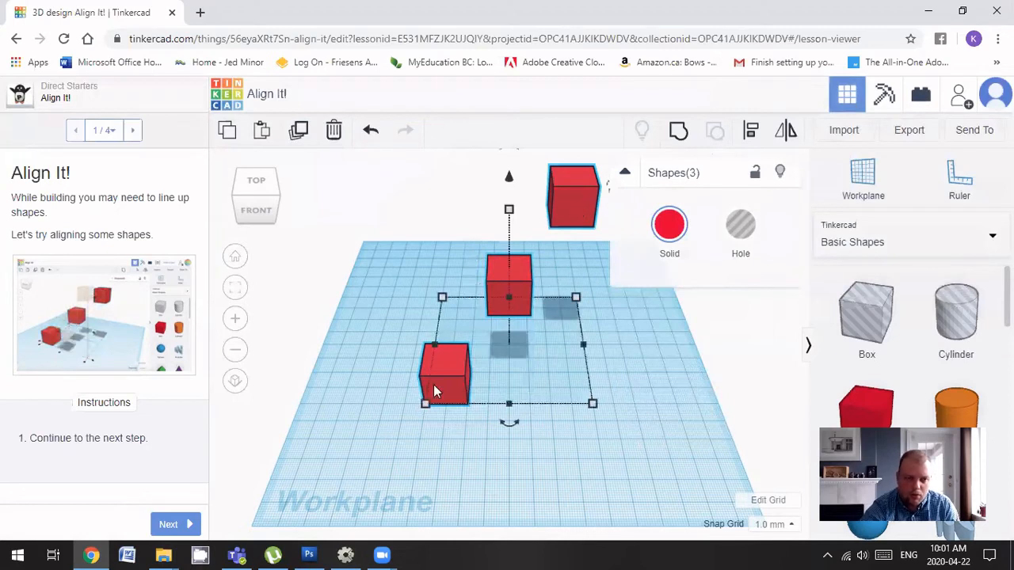
pyautogui.click(171, 526)
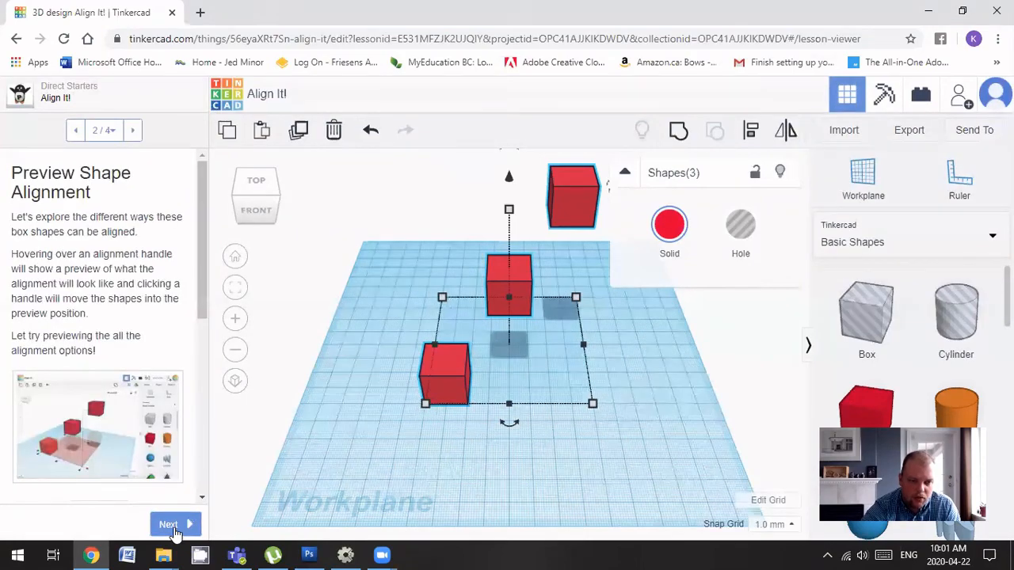
# Show the alignment options for the three red boxes and apply the previewed alignment
pyautogui.moveTo(691, 419); pyautogui.dragTo(400, 374, button='right')
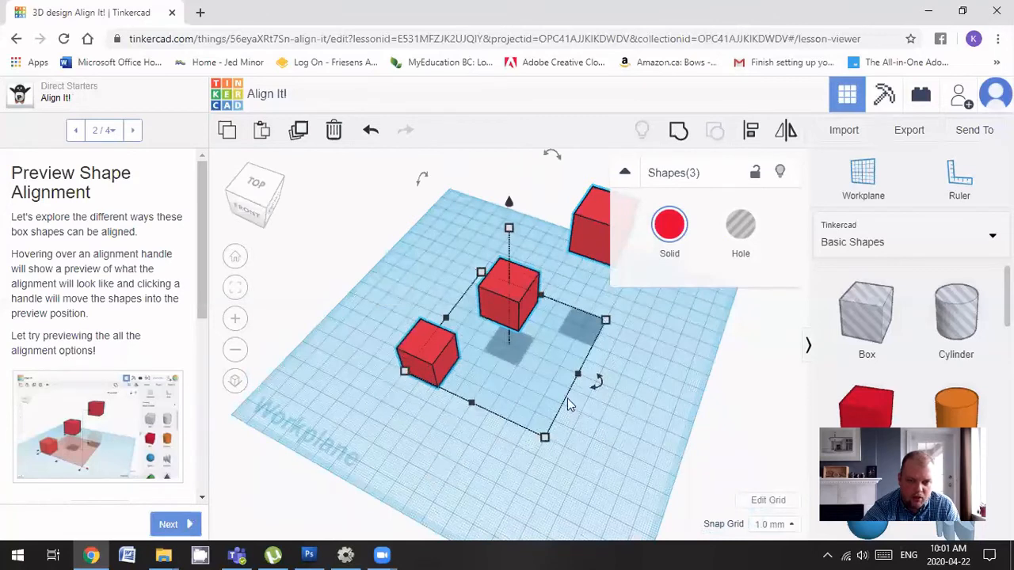
pyautogui.click(751, 133)
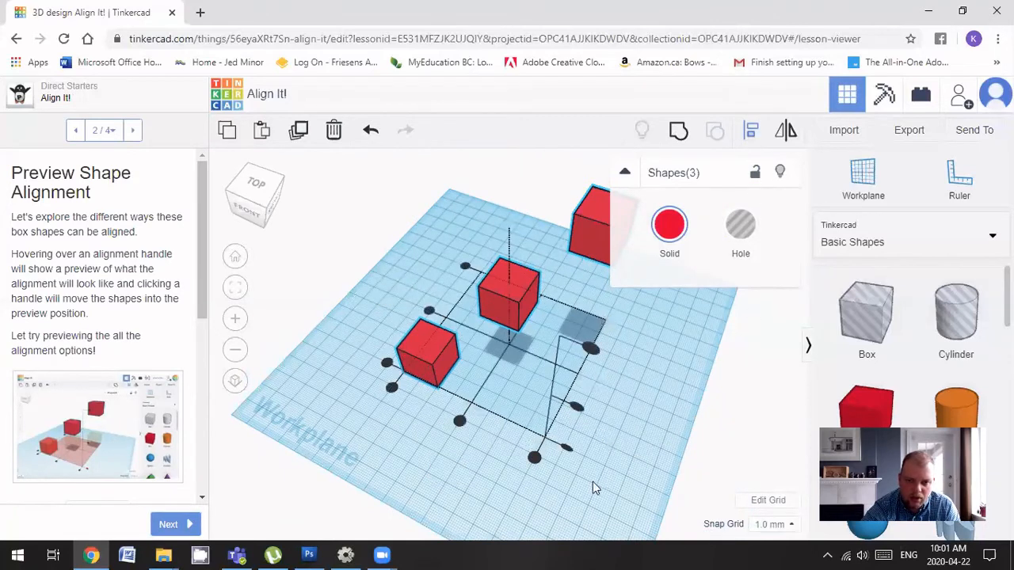
pyautogui.click(428, 313)
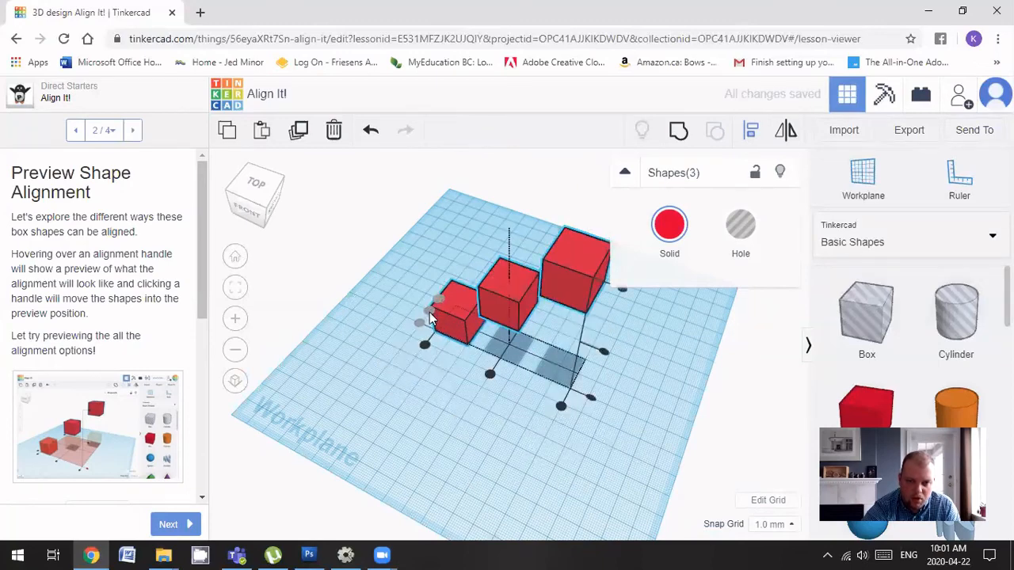
pyautogui.moveTo(434, 448); pyautogui.dragTo(455, 435, button='right')
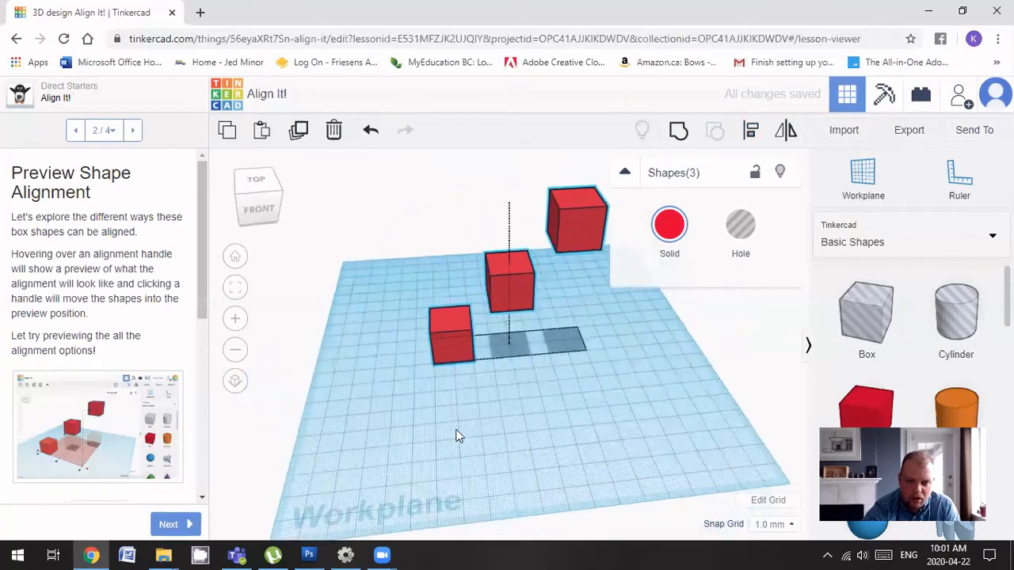
# Move to the lesson's final step, align the three boxes in a row, and mark it done
pyautogui.click(177, 524)
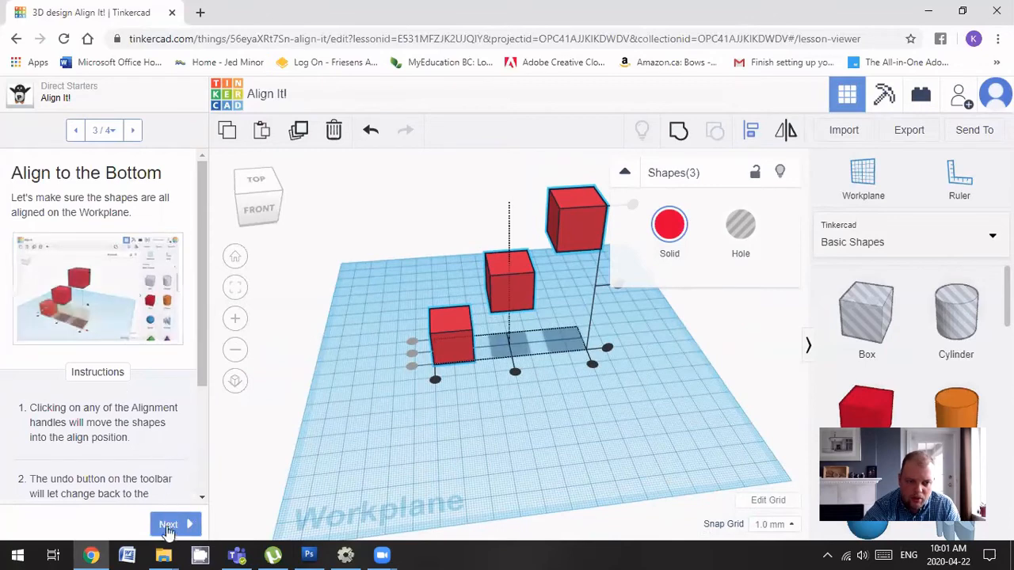
pyautogui.click(170, 524)
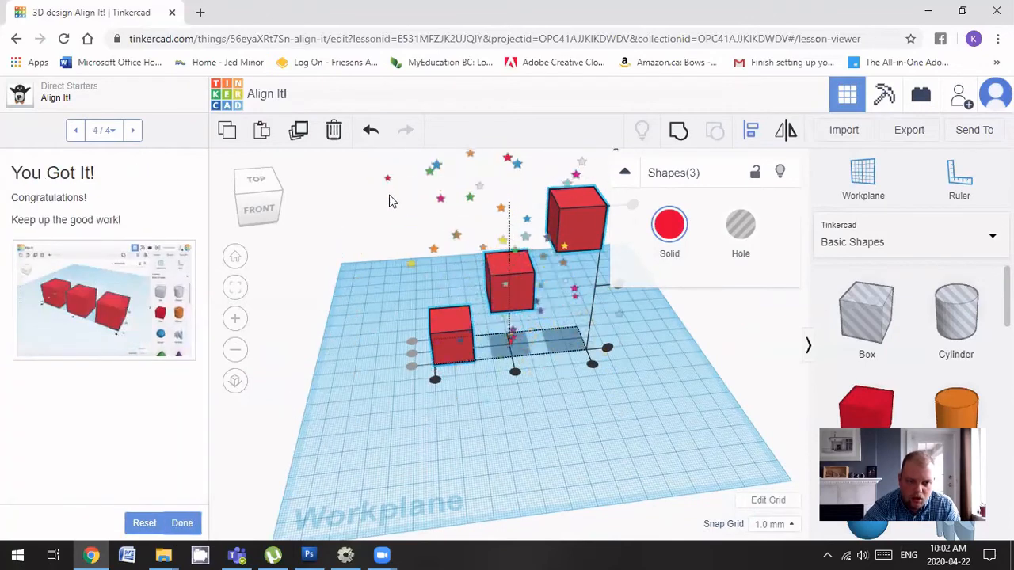
pyautogui.moveTo(386, 170); pyautogui.dragTo(733, 499)
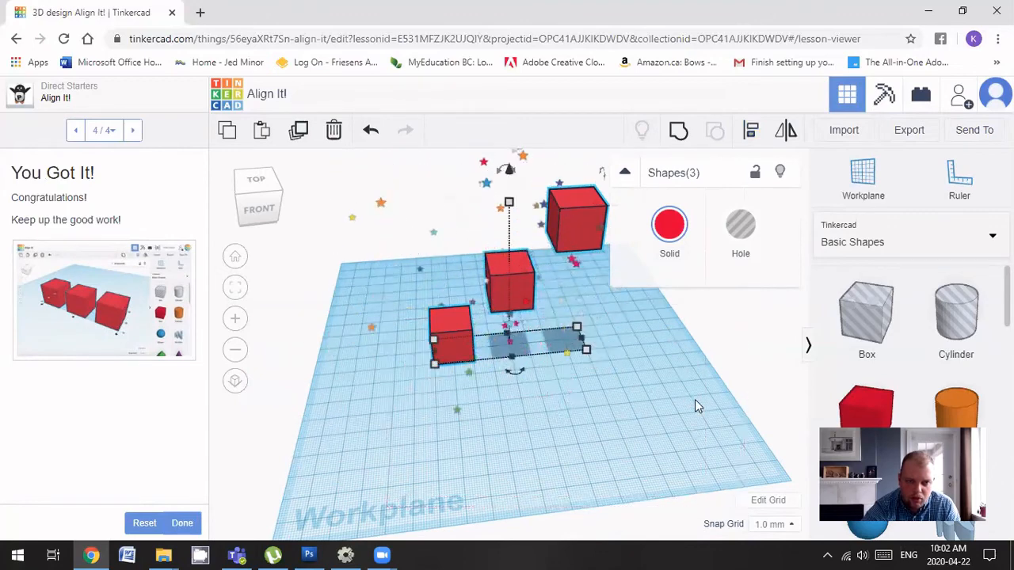
pyautogui.click(751, 132)
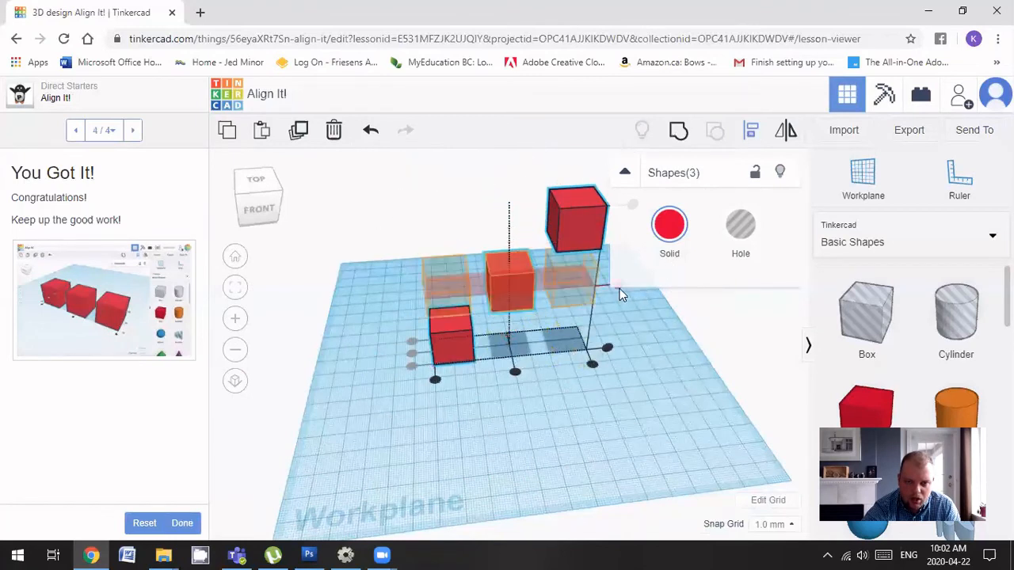
pyautogui.click(619, 288)
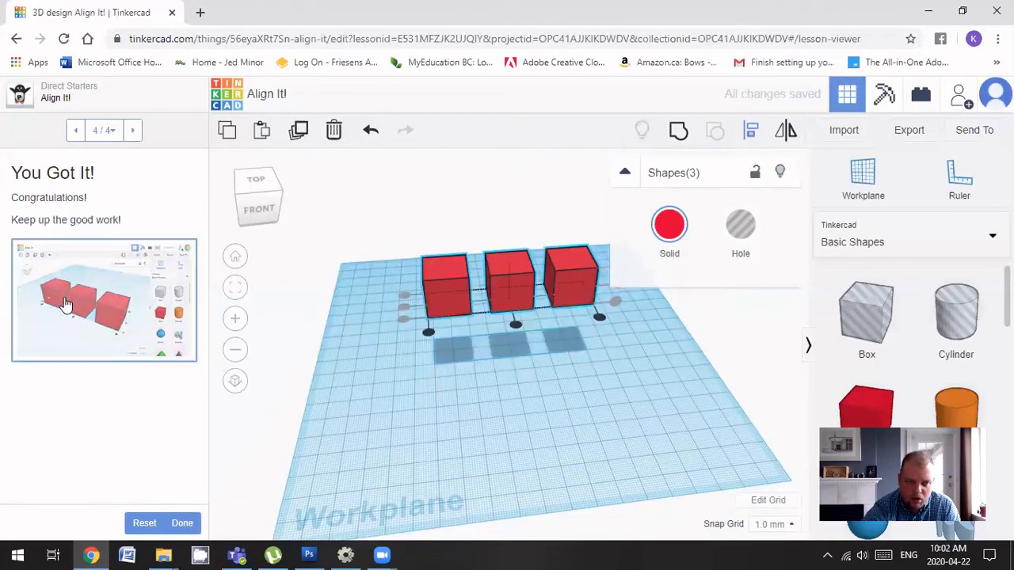
pyautogui.click(190, 525)
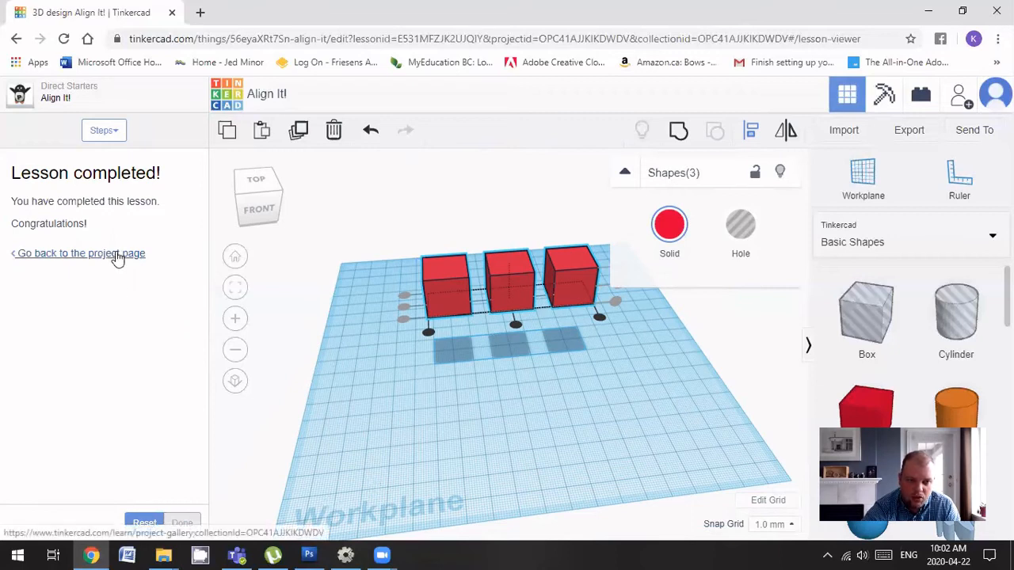
# Return from the finished lesson to its project page and scroll through it
pyautogui.click(118, 255)
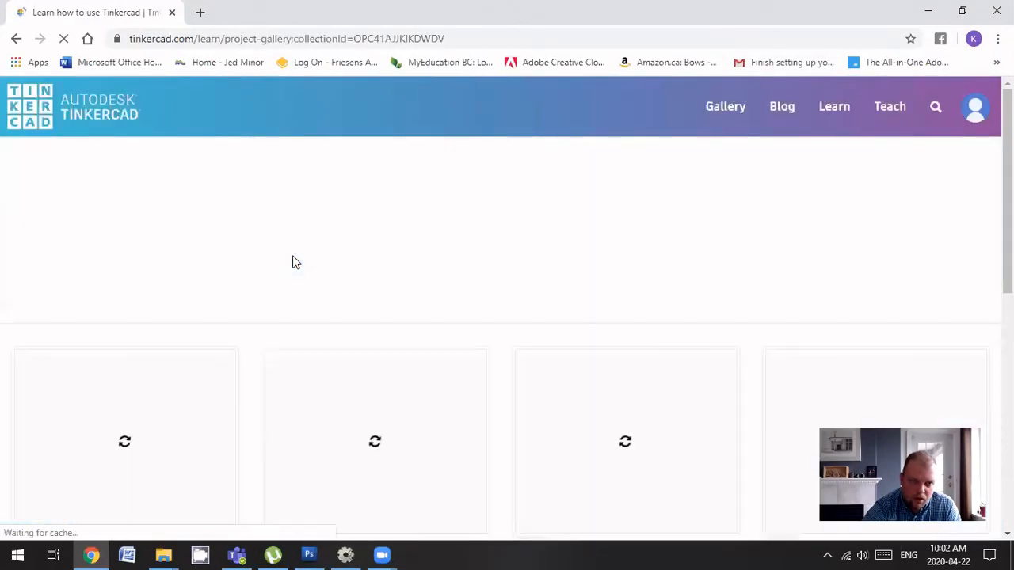
pyautogui.scroll(-3, 375, 287)
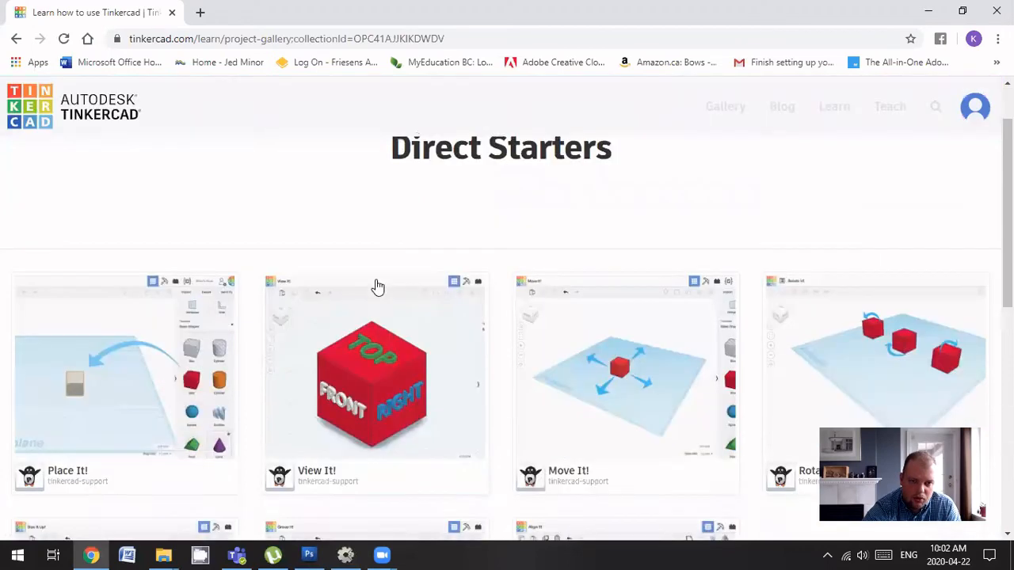
pyautogui.scroll(3, 378, 287)
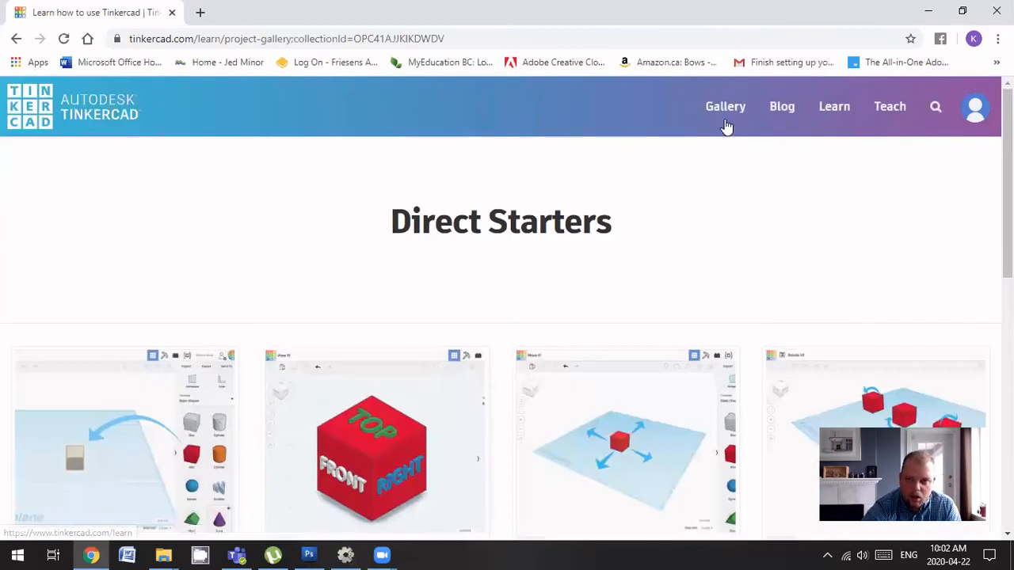
# Go to the Learn tutorials page and browse the Starters listing
pyautogui.click(975, 109)
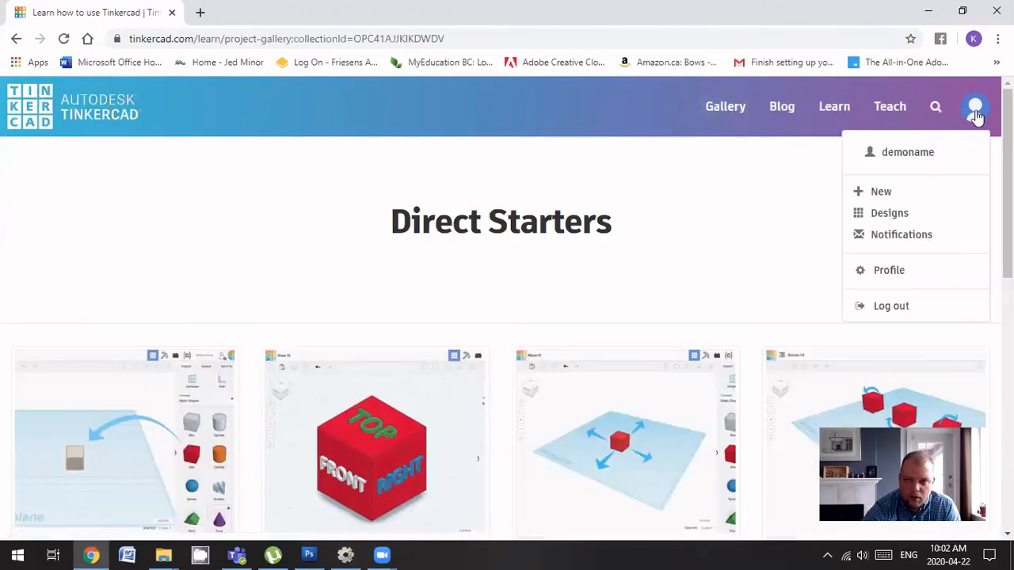
pyautogui.click(710, 230)
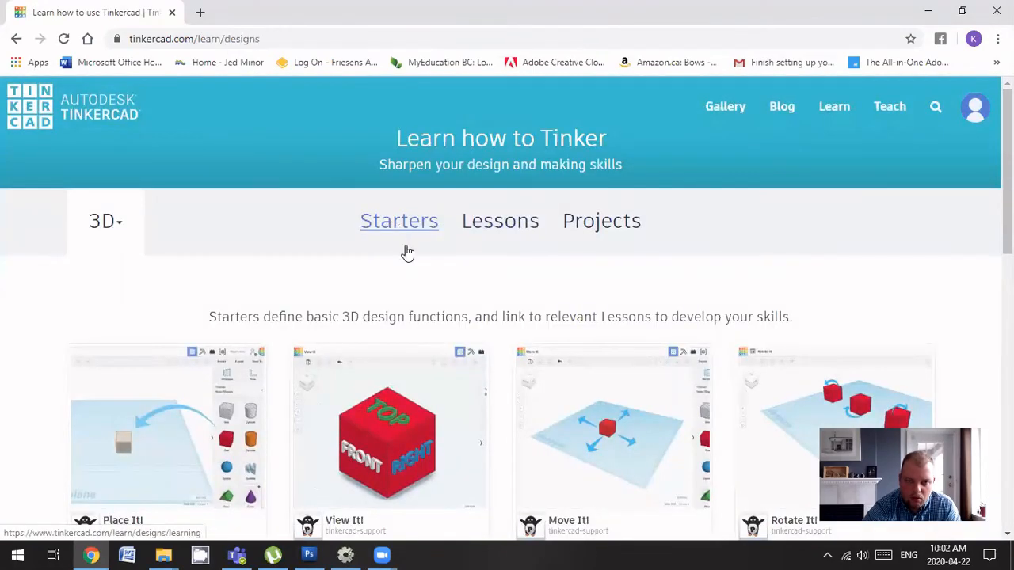
pyautogui.scroll(-5, 406, 262)
pyautogui.scroll(-6, 405, 275)
pyautogui.scroll(7, 405, 275)
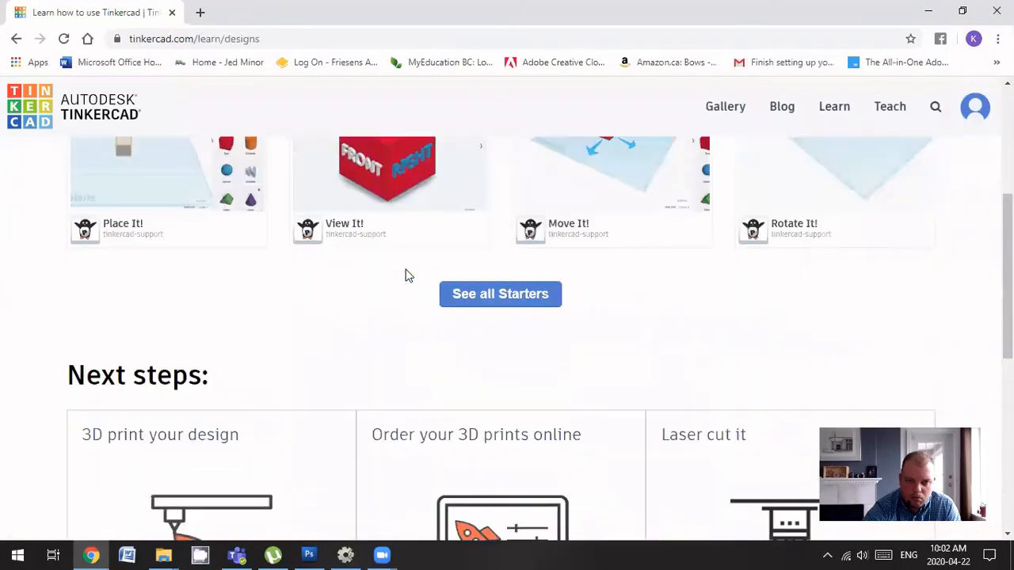
pyautogui.scroll(4, 405, 275)
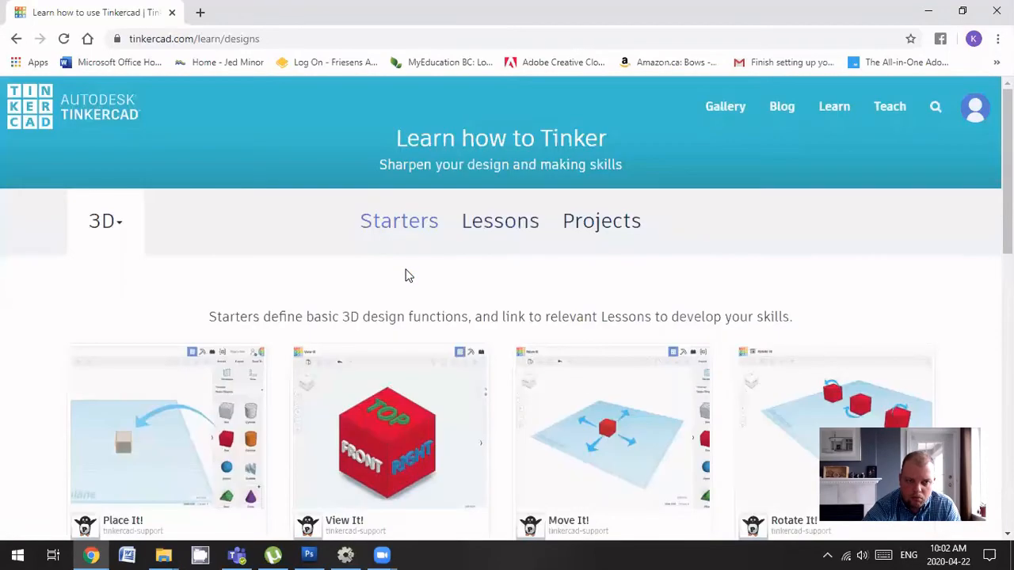
# View the Lessons and Projects collections, then return to the dashboard
pyautogui.click(510, 230)
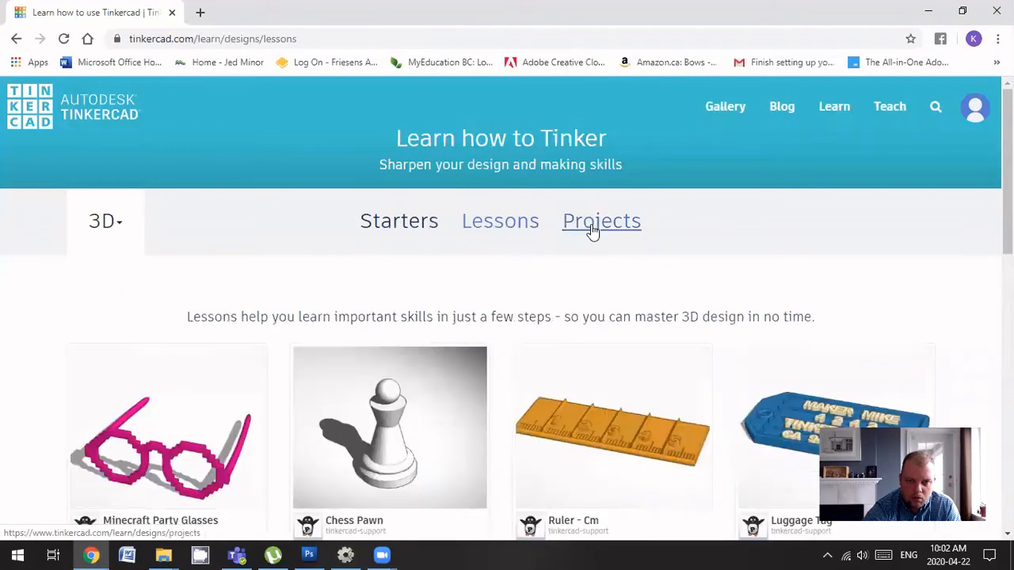
pyautogui.click(590, 229)
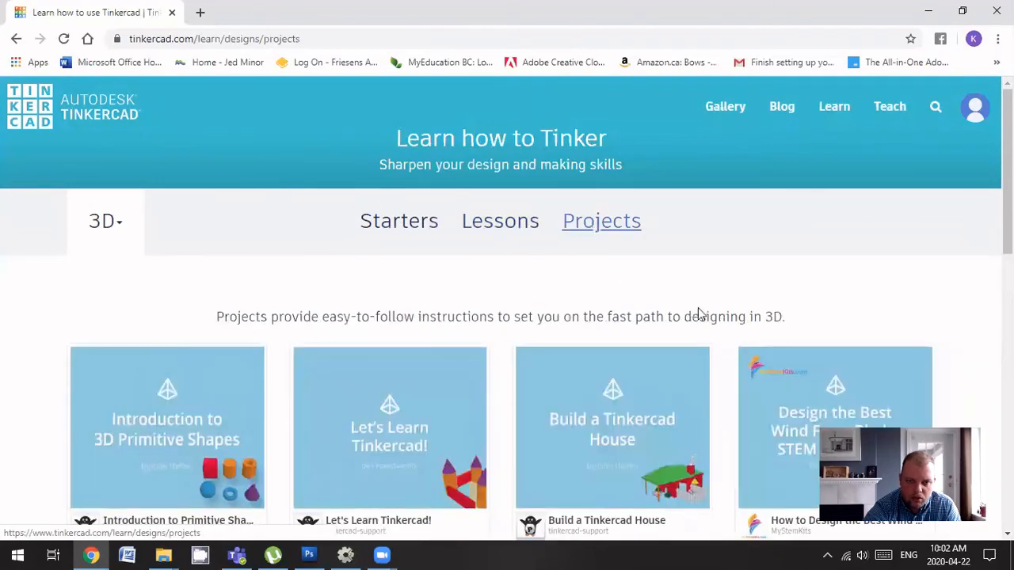
pyautogui.scroll(-5, 705, 305)
pyautogui.scroll(5, 712, 296)
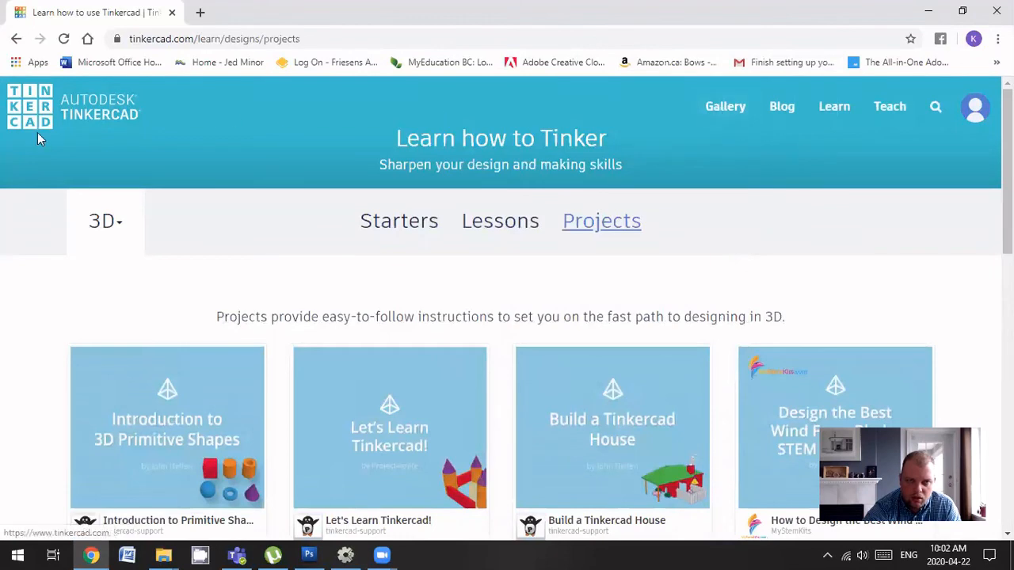
pyautogui.click(31, 111)
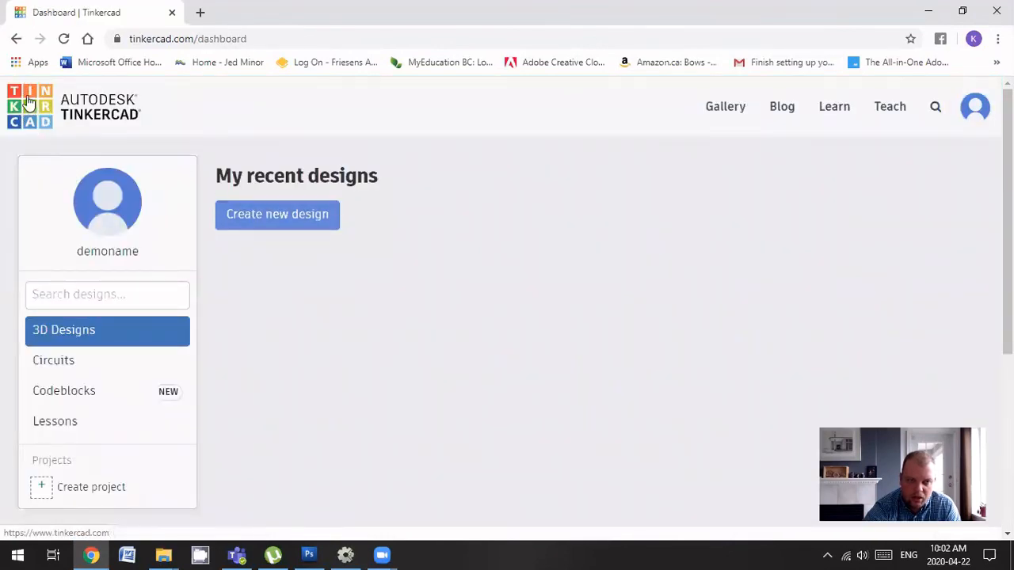
# Create a new blank design and place three red boxes on the workplane
pyautogui.click(290, 214)
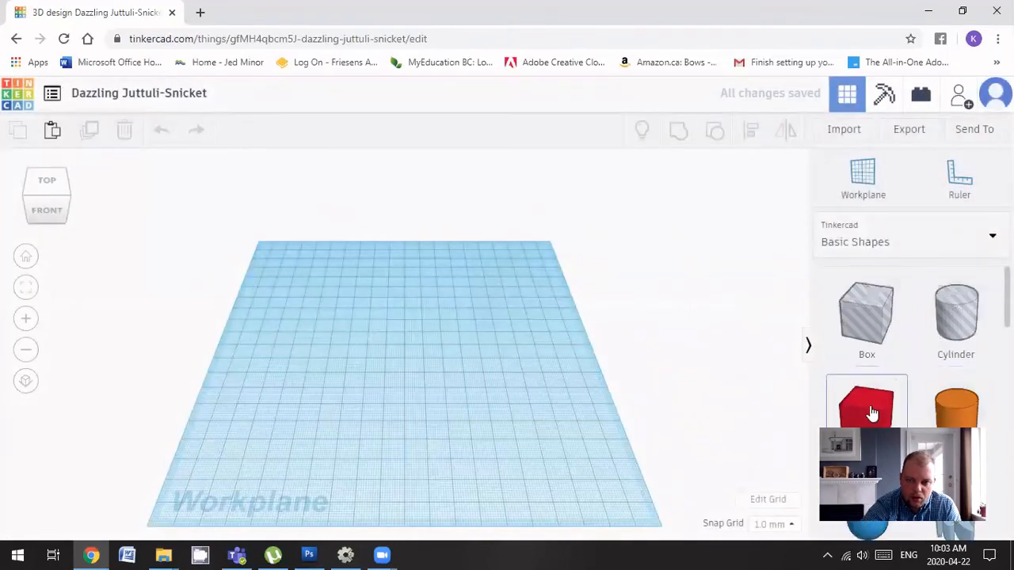
pyautogui.moveTo(843, 410); pyautogui.dragTo(312, 332)
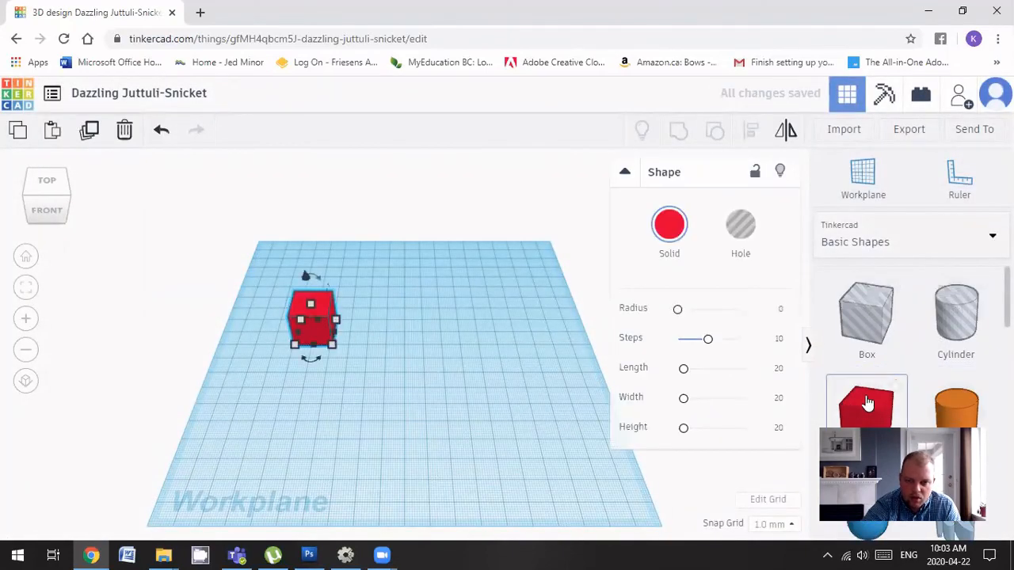
pyautogui.moveTo(866, 408); pyautogui.dragTo(360, 372)
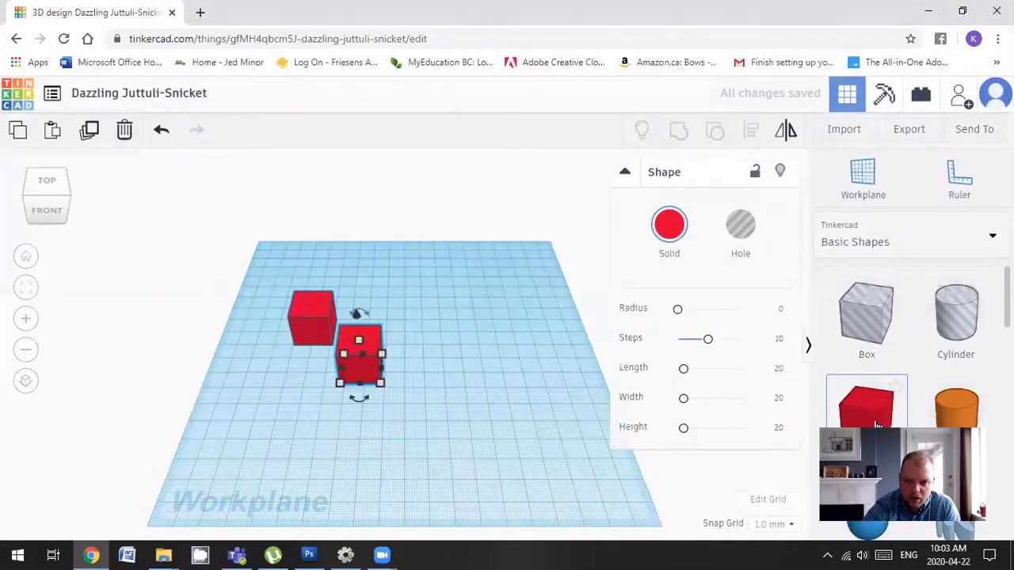
pyautogui.moveTo(866, 408); pyautogui.dragTo(425, 283)
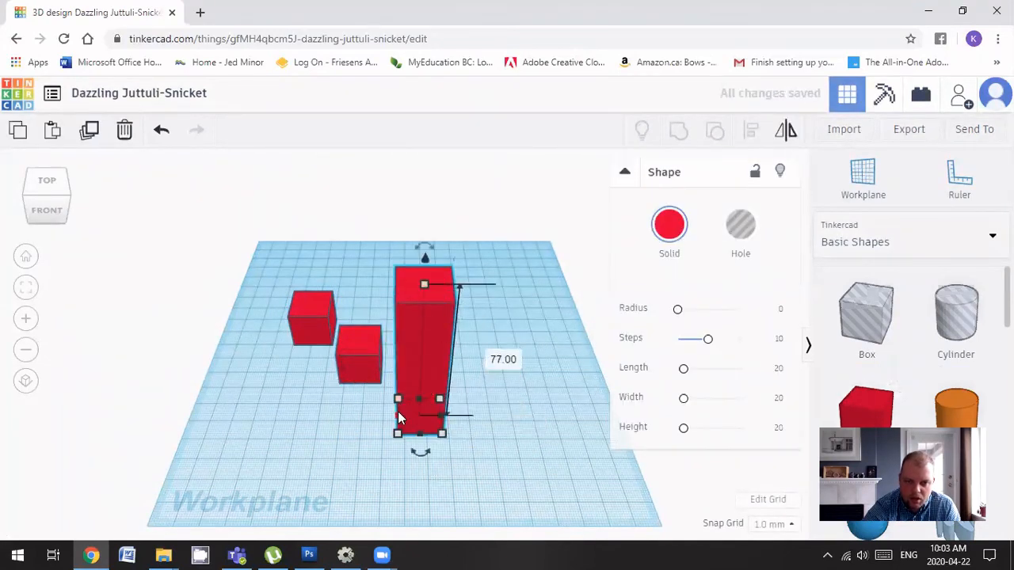
# Stretch the third box into a long block, rotate it, and widen it to about 53.61
pyautogui.moveTo(399, 418); pyautogui.dragTo(325, 418)
pyautogui.moveTo(399, 465); pyautogui.dragTo(475, 431)
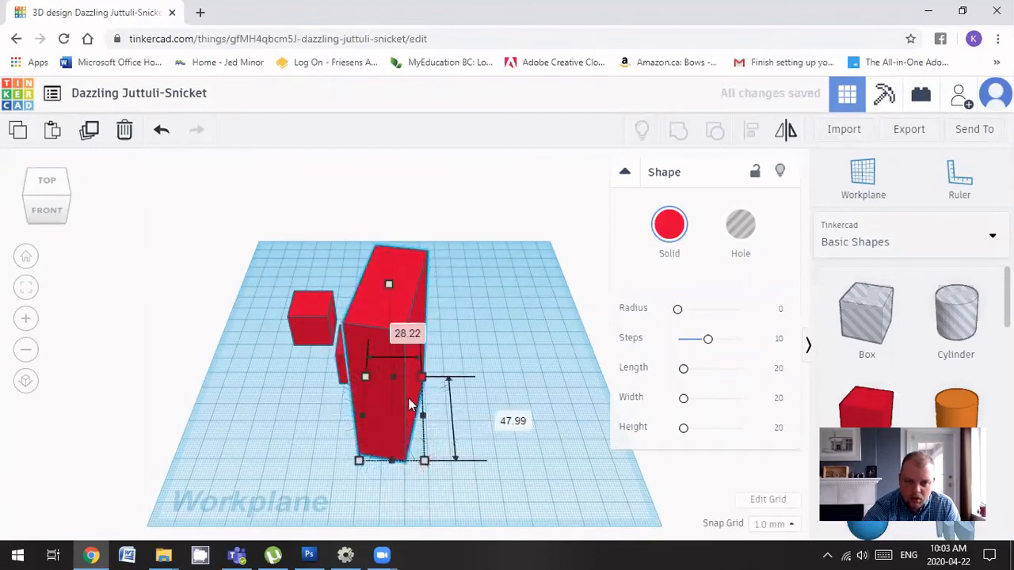
pyautogui.moveTo(422, 378); pyautogui.dragTo(474, 394)
# Select all three boxes and align them along their left side
pyautogui.moveTo(259, 264); pyautogui.dragTo(532, 501)
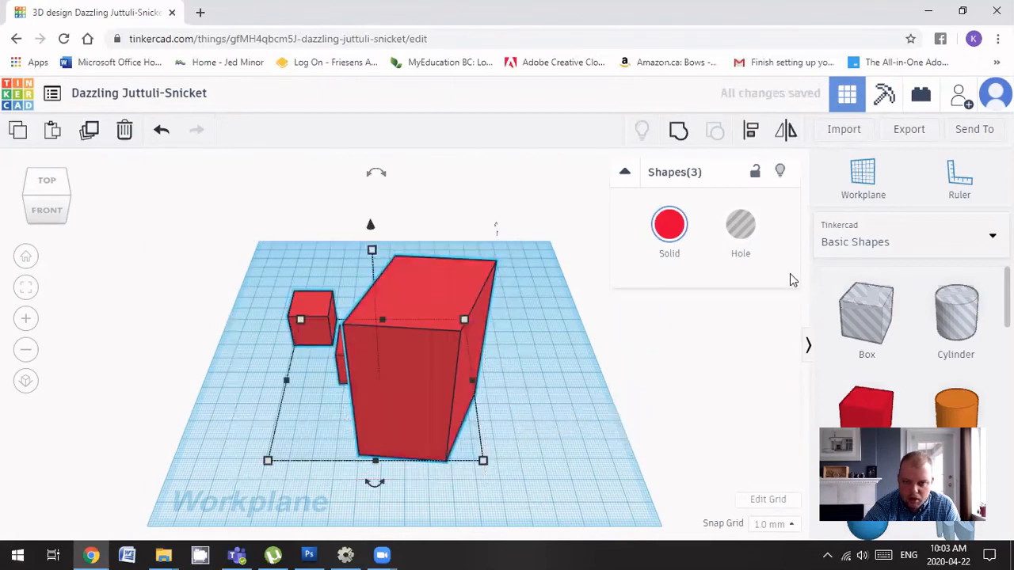
pyautogui.click(751, 129)
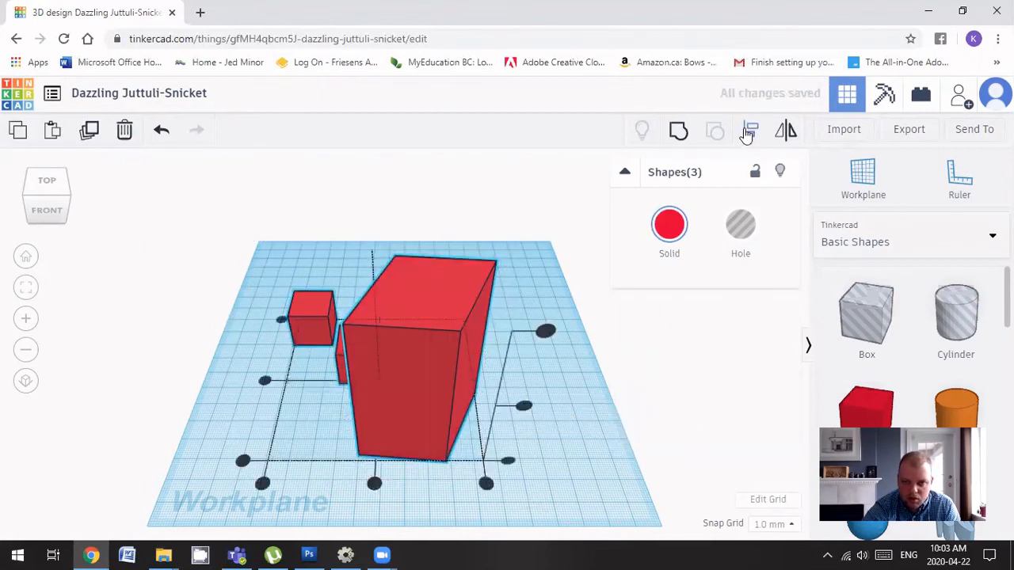
pyautogui.click(265, 381)
pyautogui.moveTo(359, 460)
pyautogui.mouseDown(button='right')
pyautogui.moveTo(469, 459)
pyautogui.moveTo(706, 412)
pyautogui.moveTo(539, 461)
pyautogui.moveTo(331, 463)
pyautogui.moveTo(350, 447)
pyautogui.mouseUp(button='right')
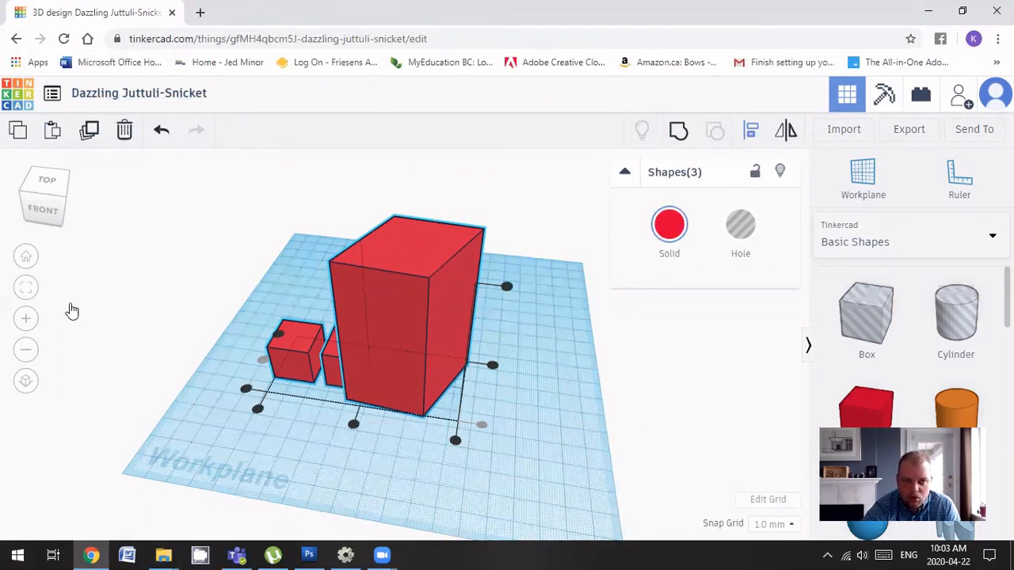
# Save Dazzling Juttuli-Snicket and go back to the dashboard's recent designs
pyautogui.click(22, 107)
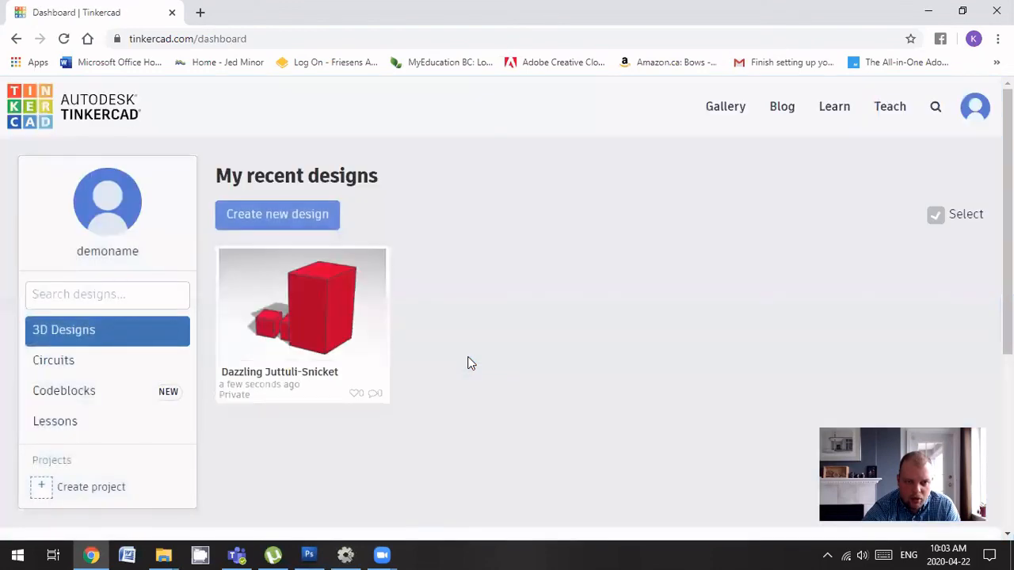
pyautogui.moveTo(290, 308)
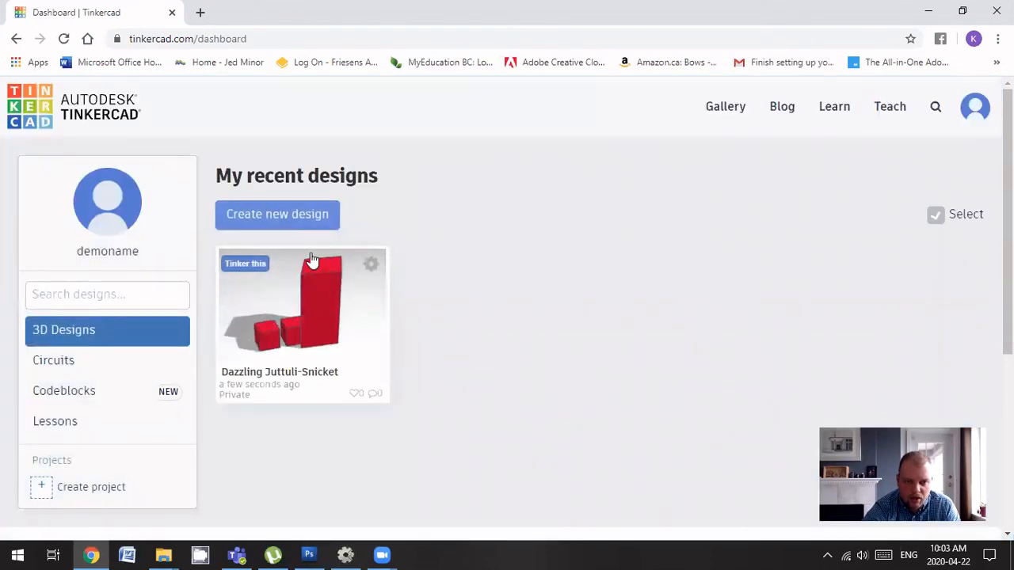